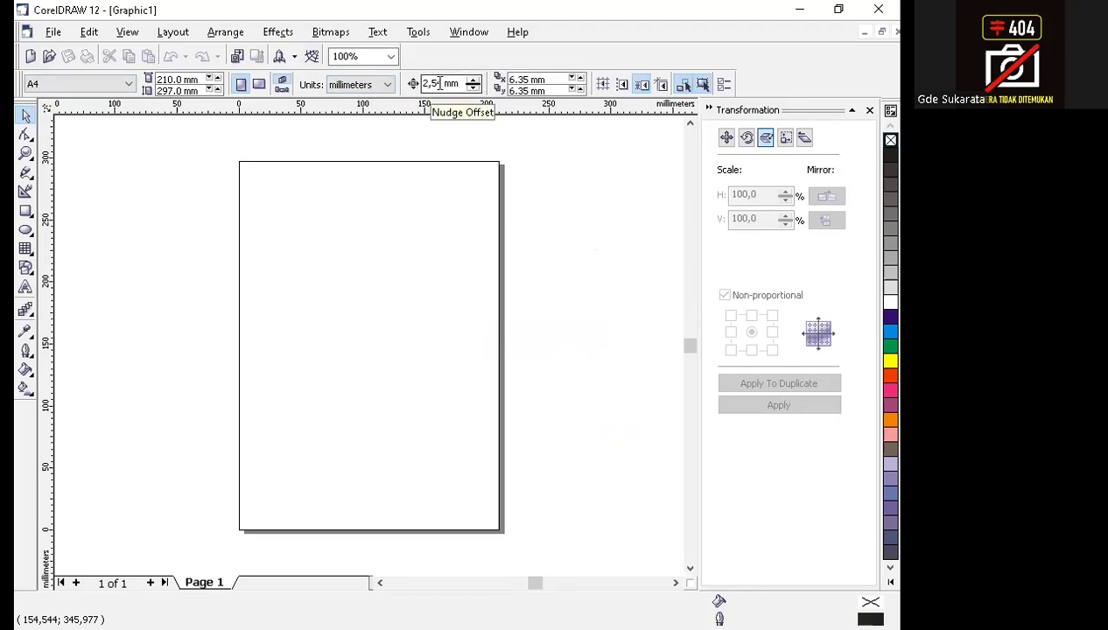
Start importing a file and browse to the folder YouTube_2024\002_CDR\003_jiplak_42 on the Internal_data_PC (G:) drive.
click(50, 33)
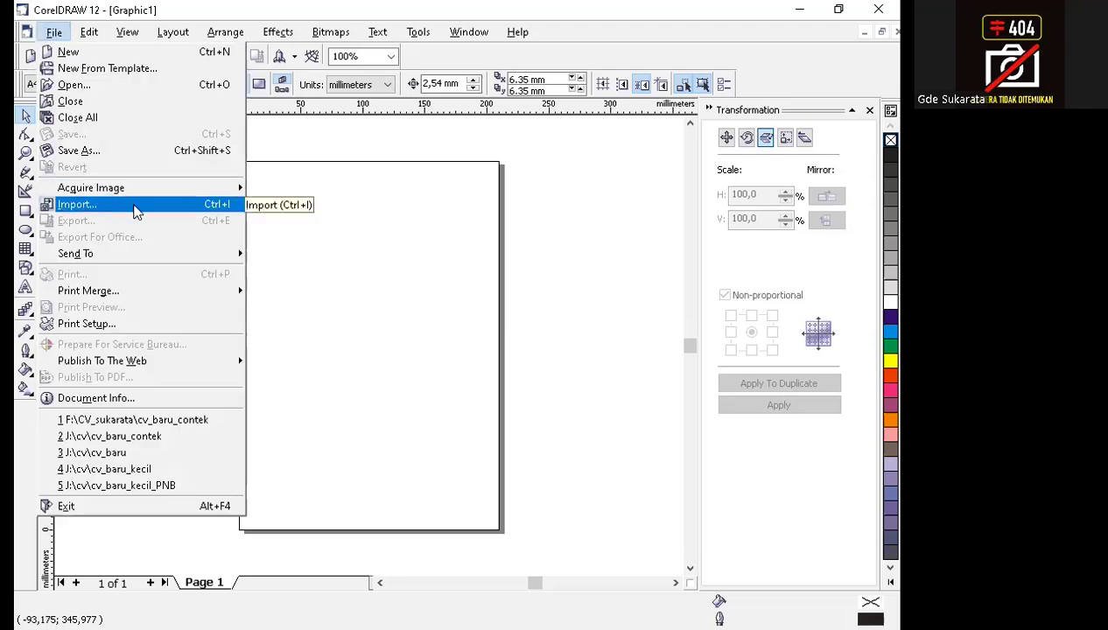
click(135, 210)
click(361, 159)
click(361, 160)
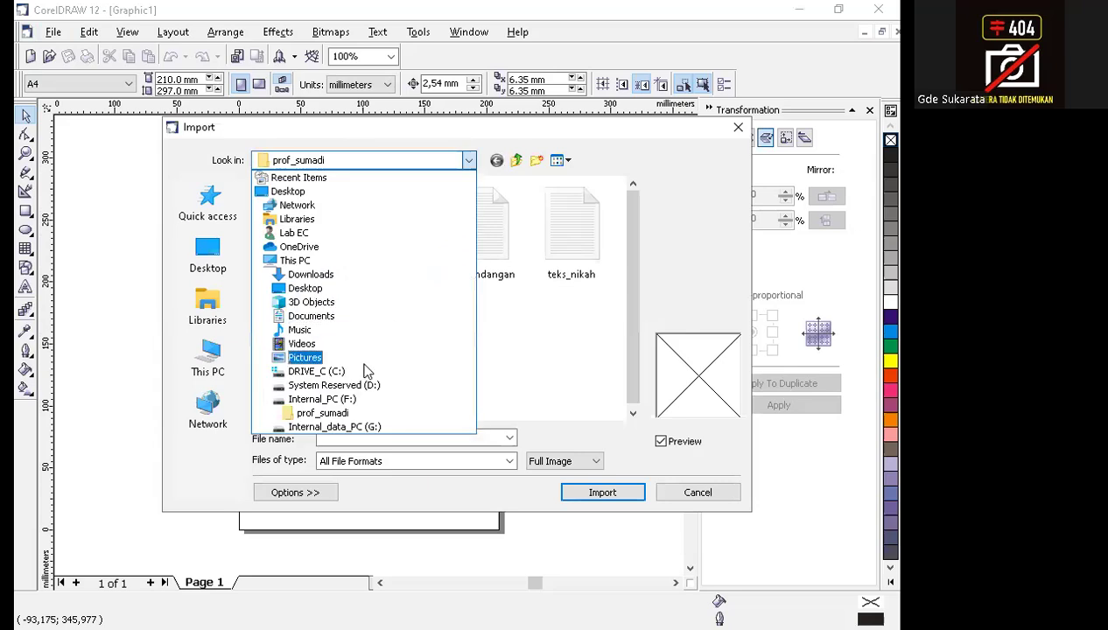
click(340, 427)
scroll(349, 341, down, 15)
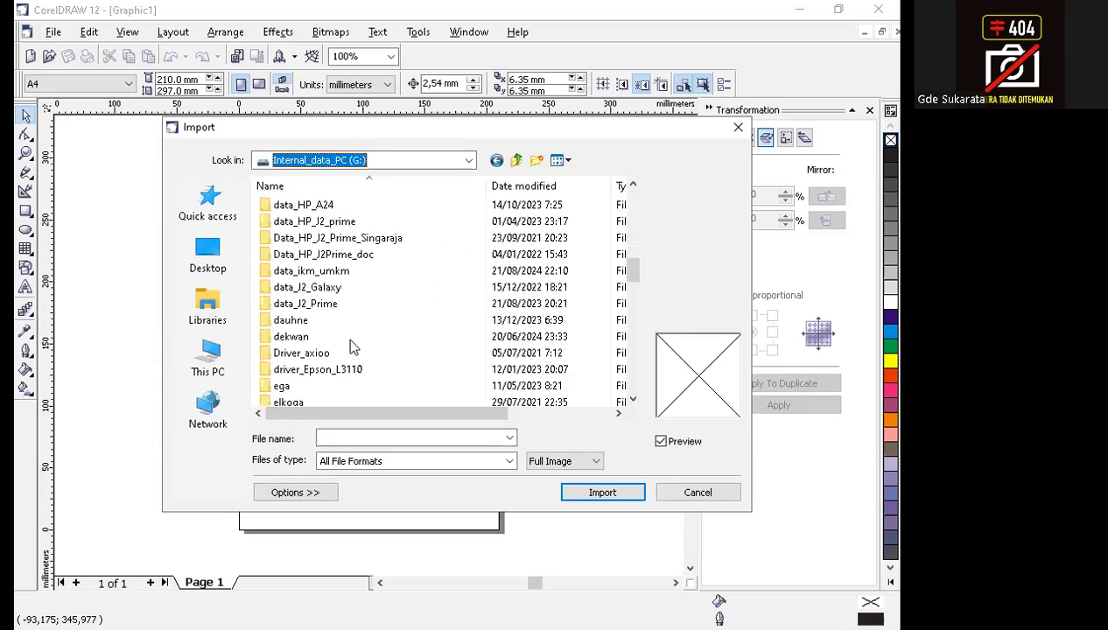
scroll(349, 343, down, 8)
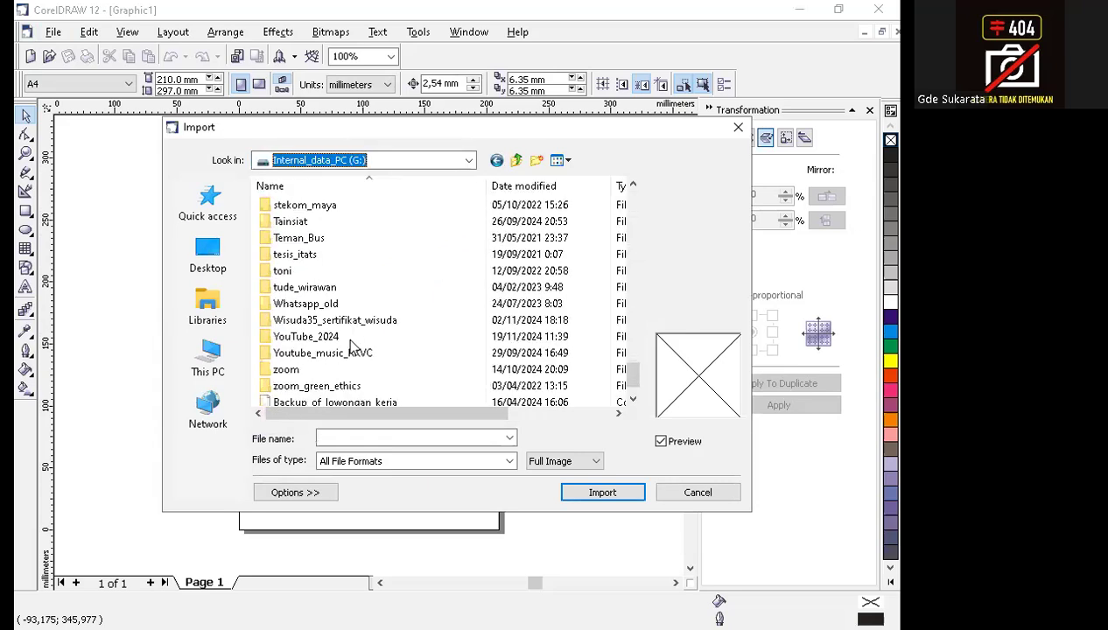
double_click(349, 339)
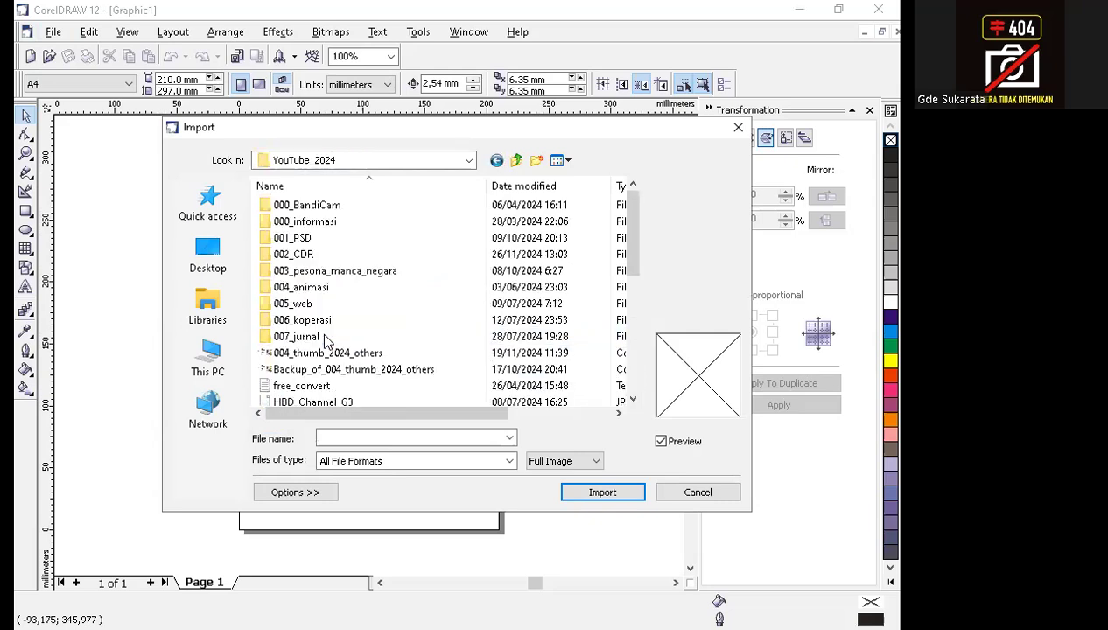
click(312, 253)
double_click(313, 254)
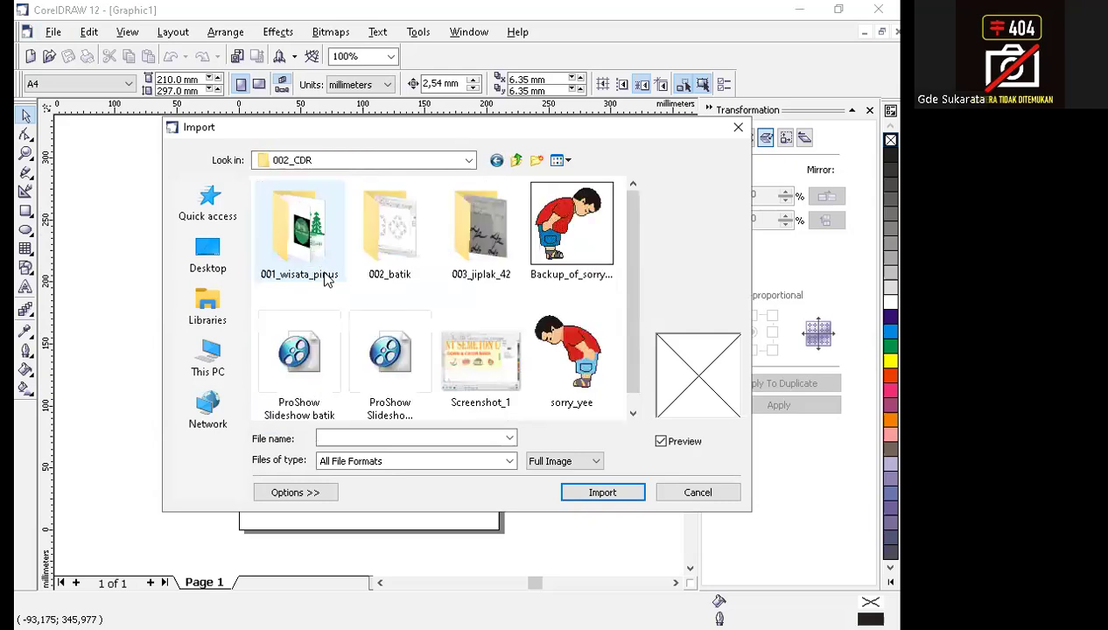
double_click(490, 245)
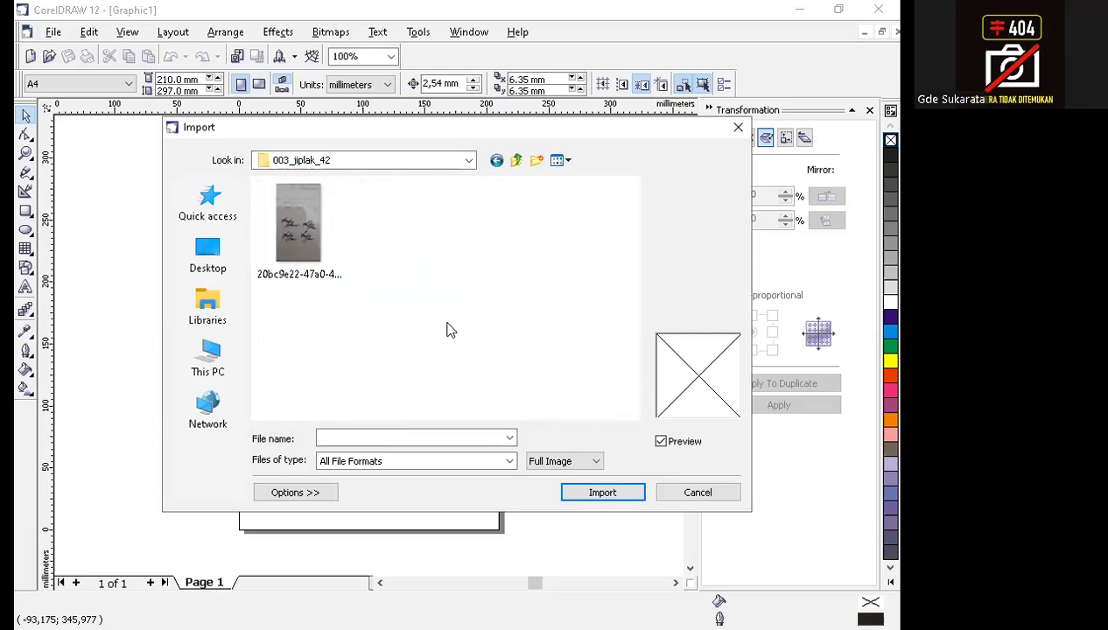
Import the photo 20bc9e22-47a0-4c5e-ae3c-855fc215f131 at full size, placing its upper-left corner near the page's upper-left corner, and deselect it.
click(302, 228)
click(587, 492)
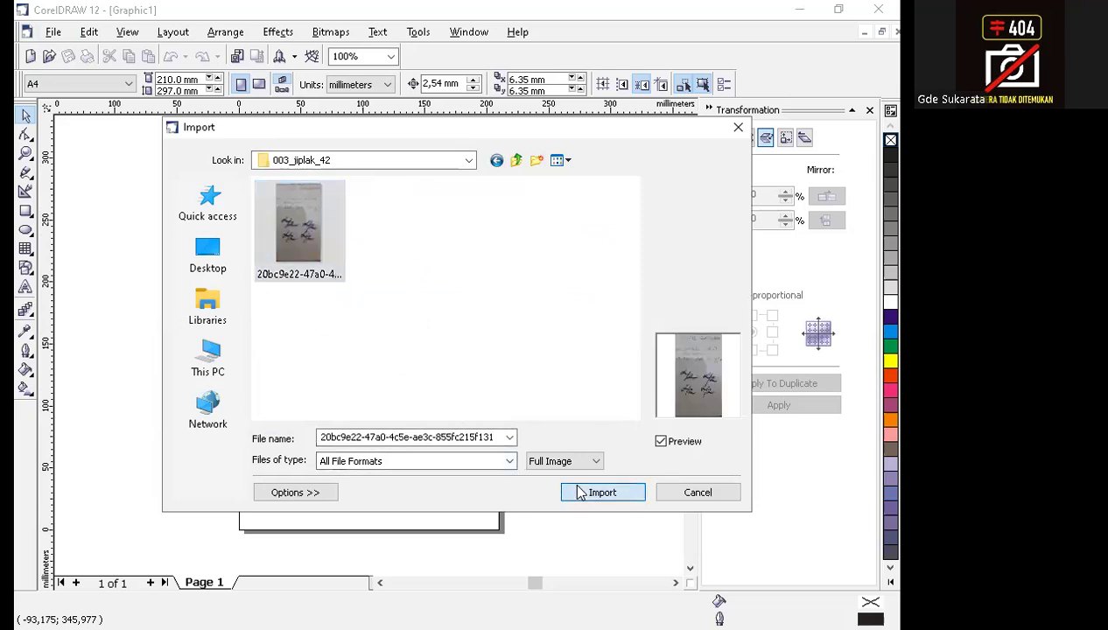
click(232, 190)
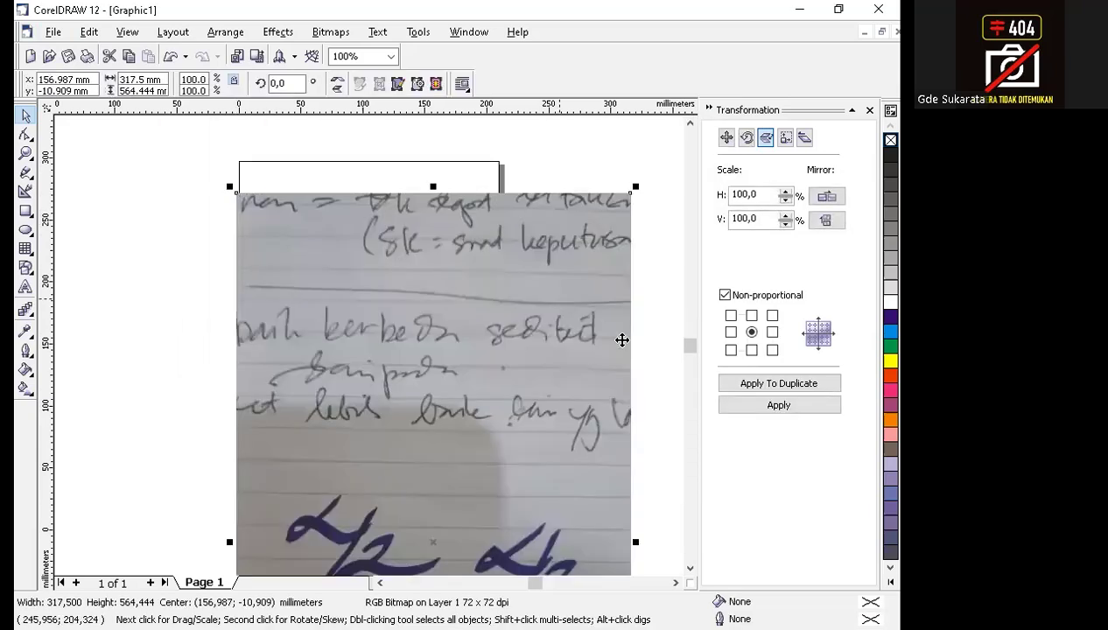
click(661, 368)
Lock the imported handwriting photo in place as a tracing background and deselect it.
scroll(686, 551, down, 6)
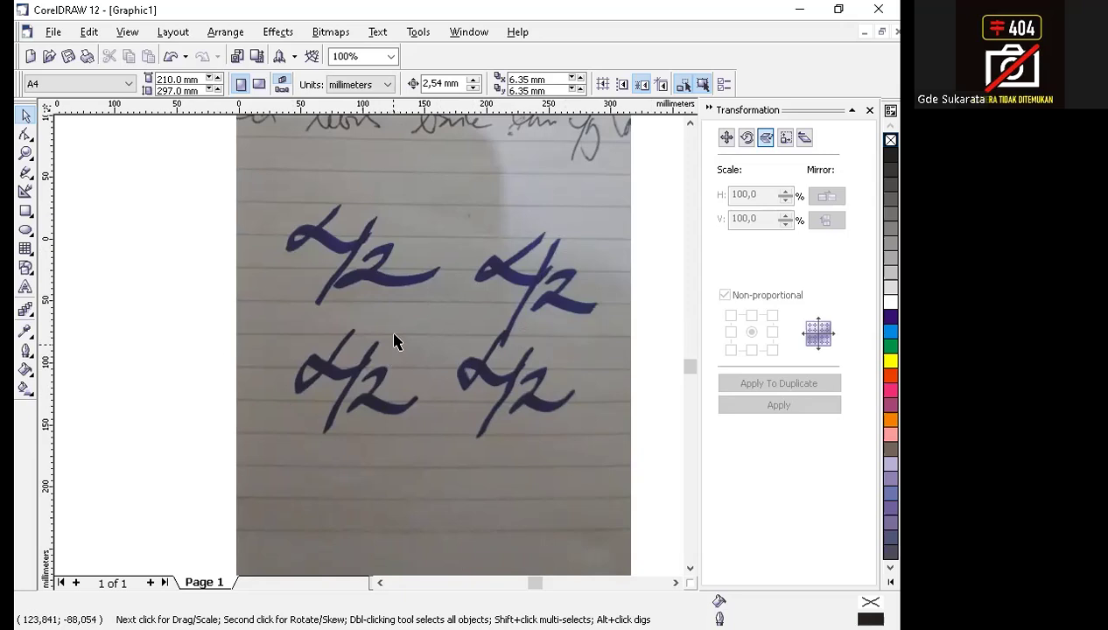
click(424, 275)
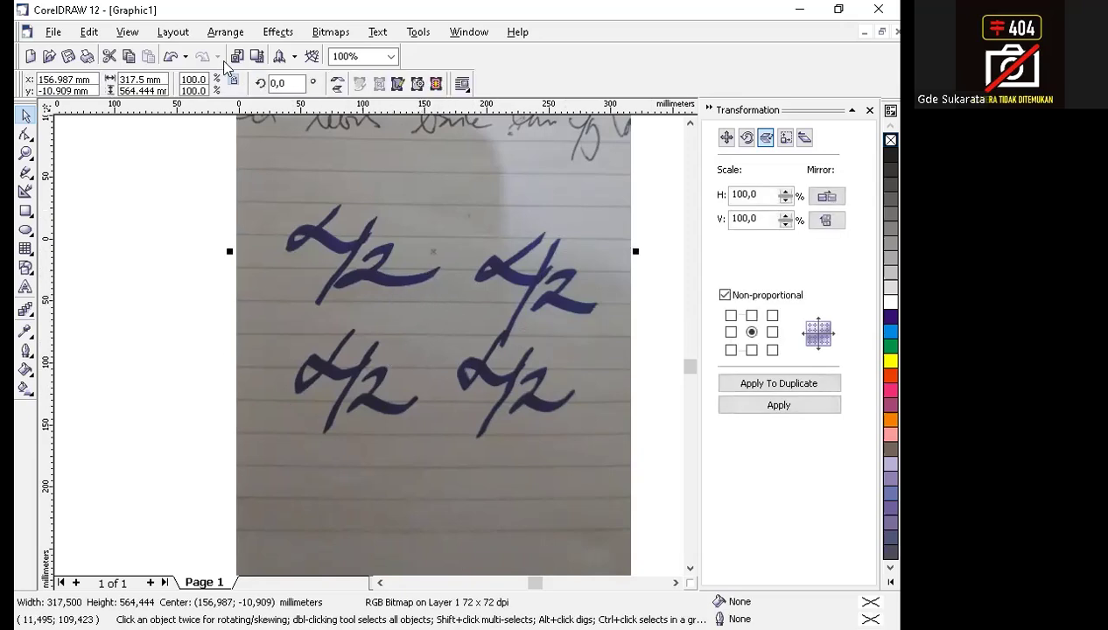
click(226, 34)
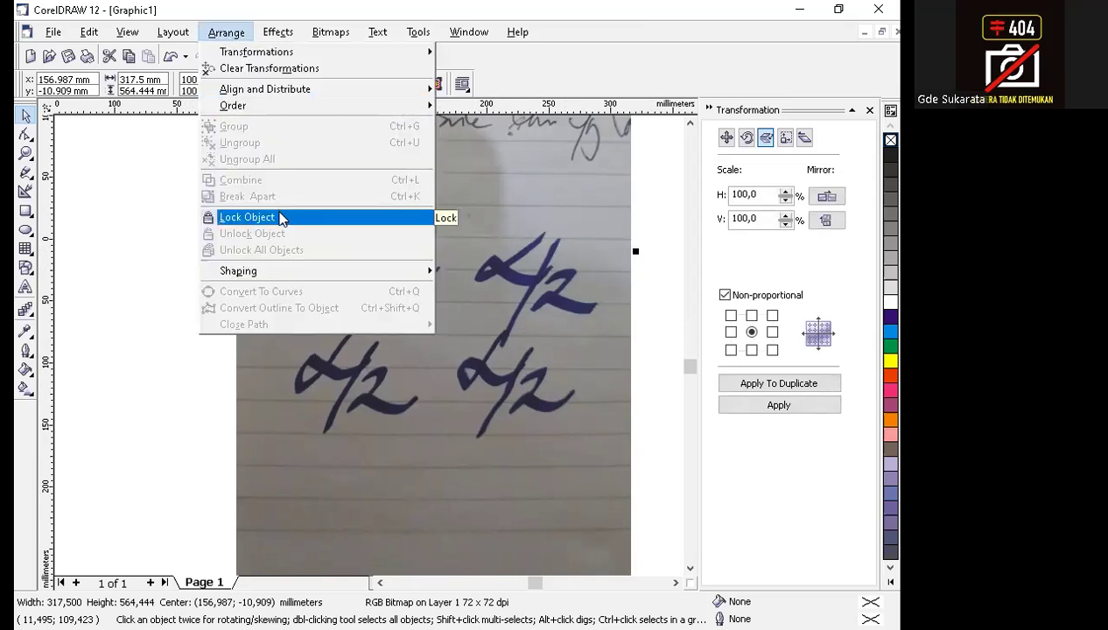
click(154, 402)
right_click(376, 293)
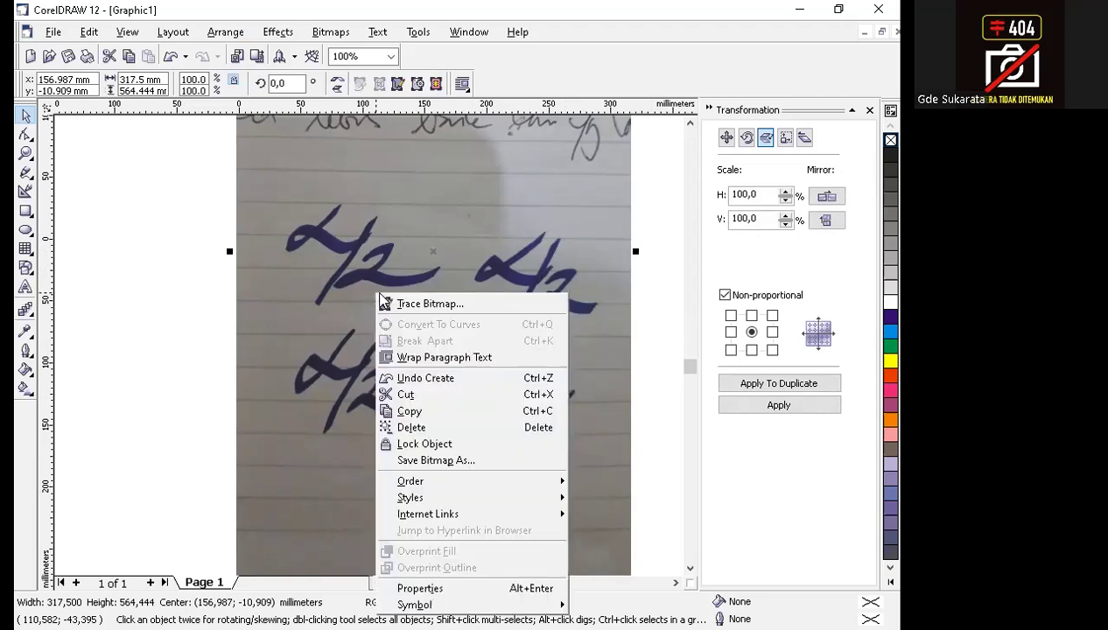
click(452, 445)
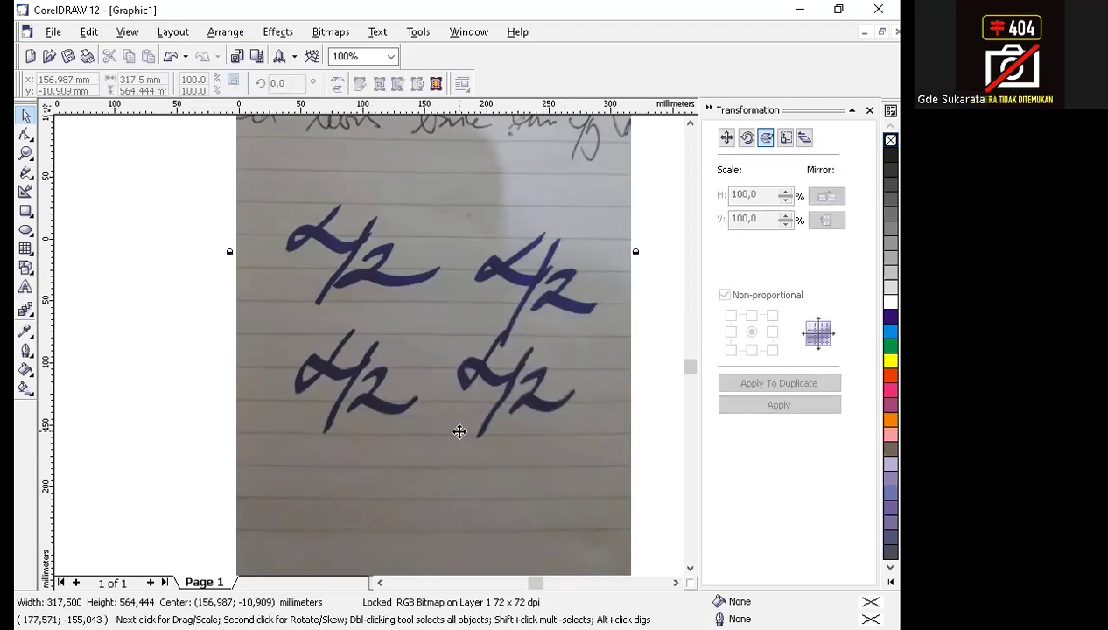
click(662, 364)
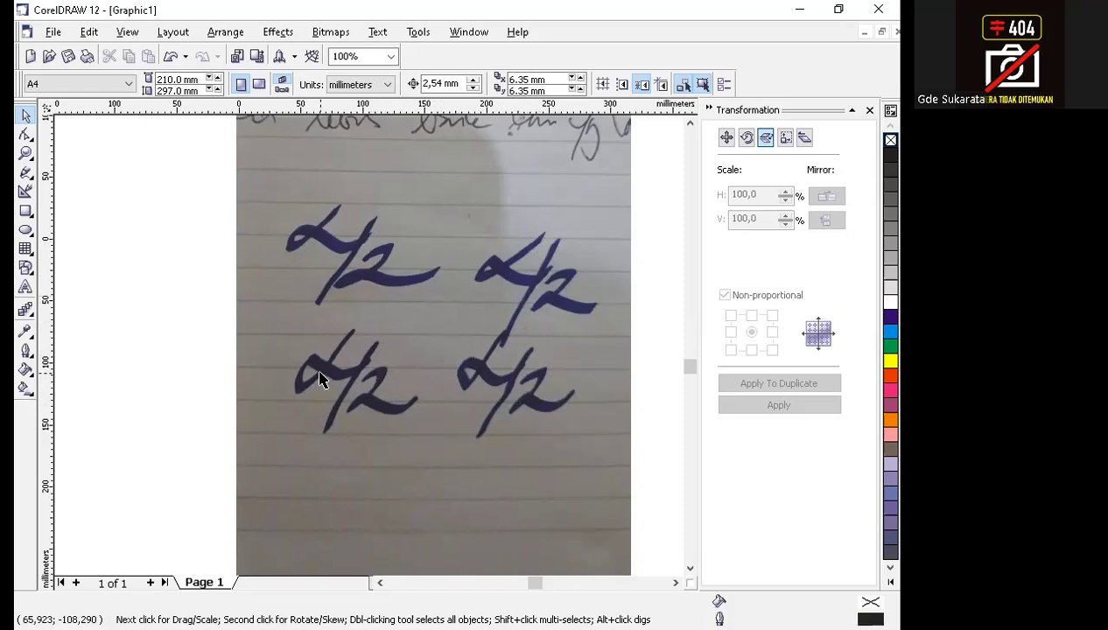
key(F2)
drag(339, 349, 438, 440)
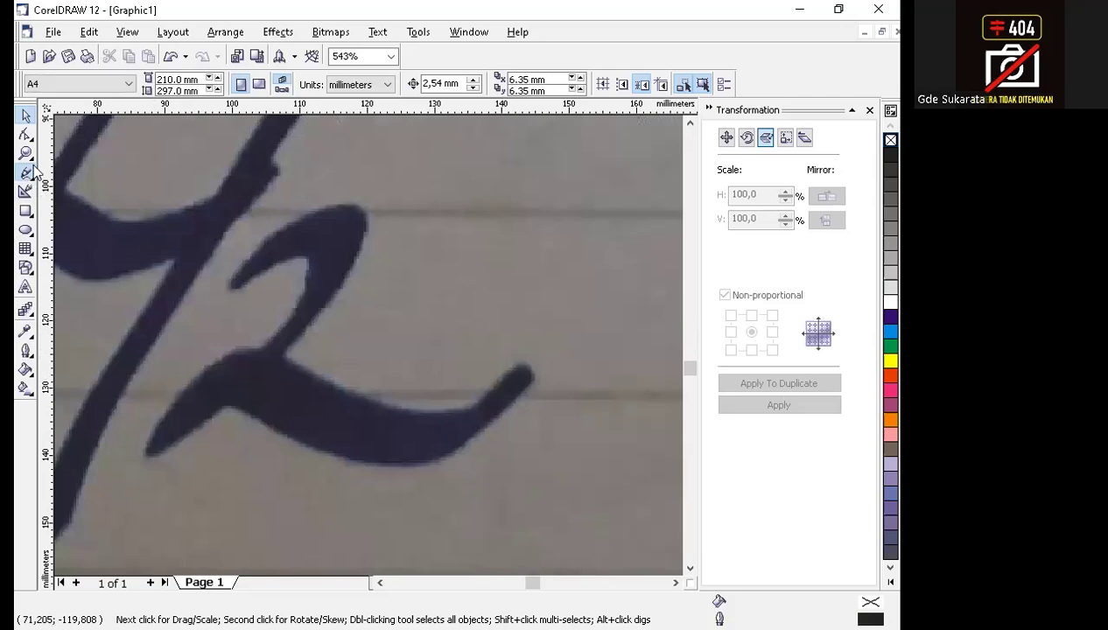
click(29, 173)
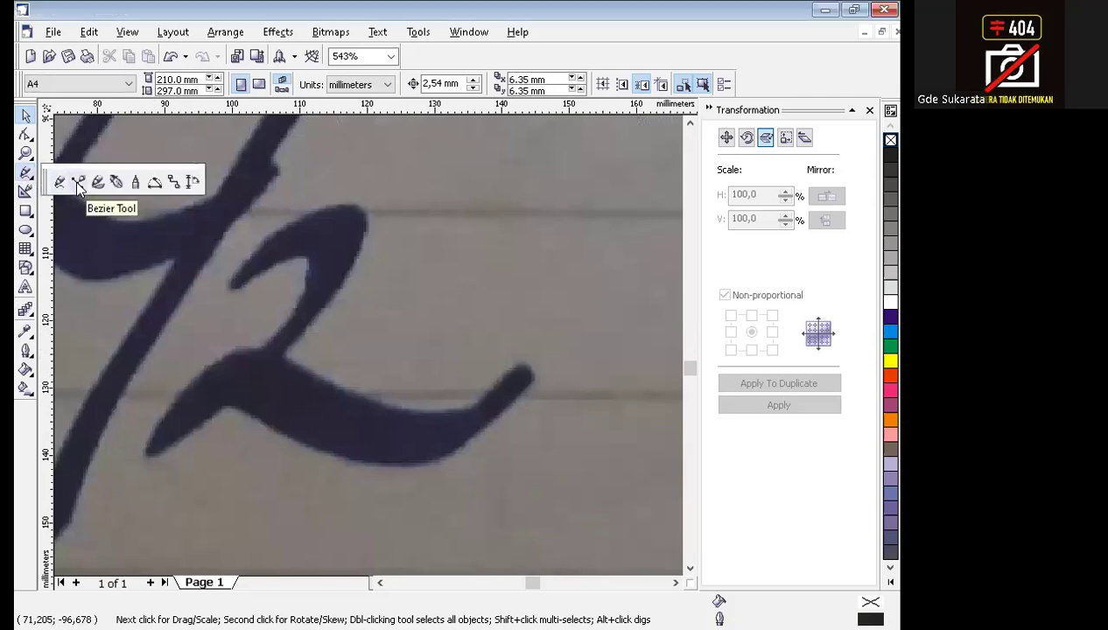
click(78, 186)
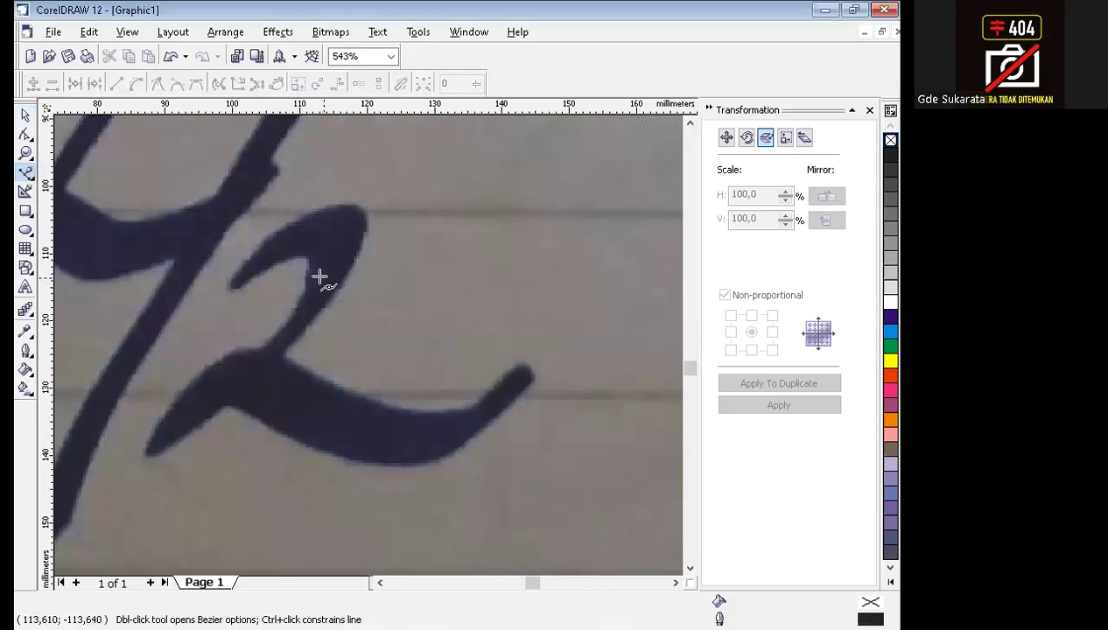
key(F3)
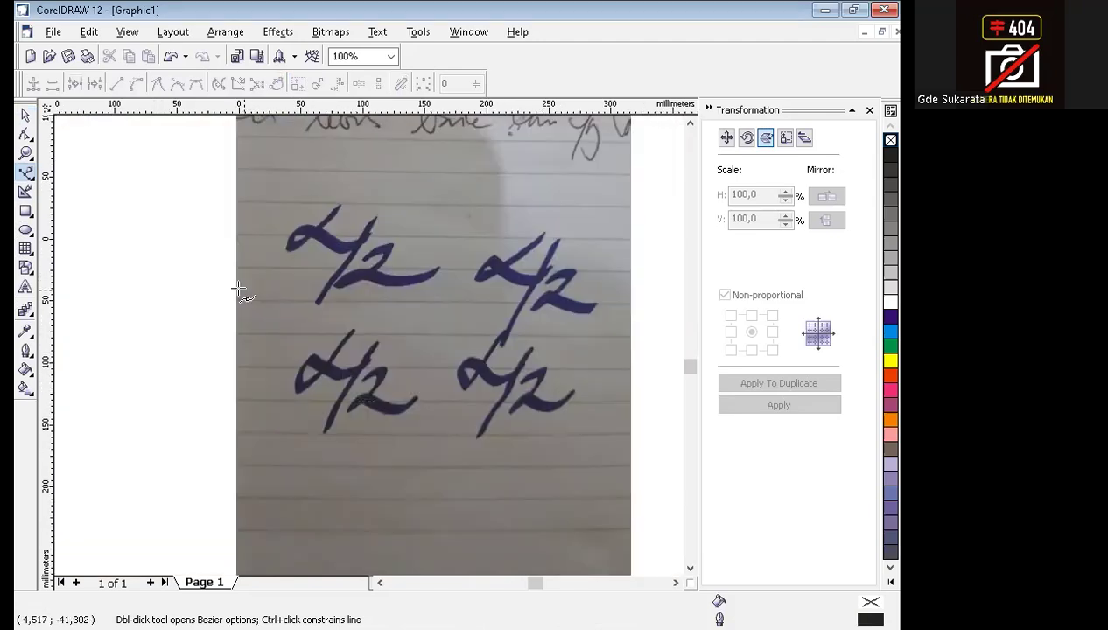
With nothing selected, set the default outline colour for new graphic objects to Red.
click(25, 117)
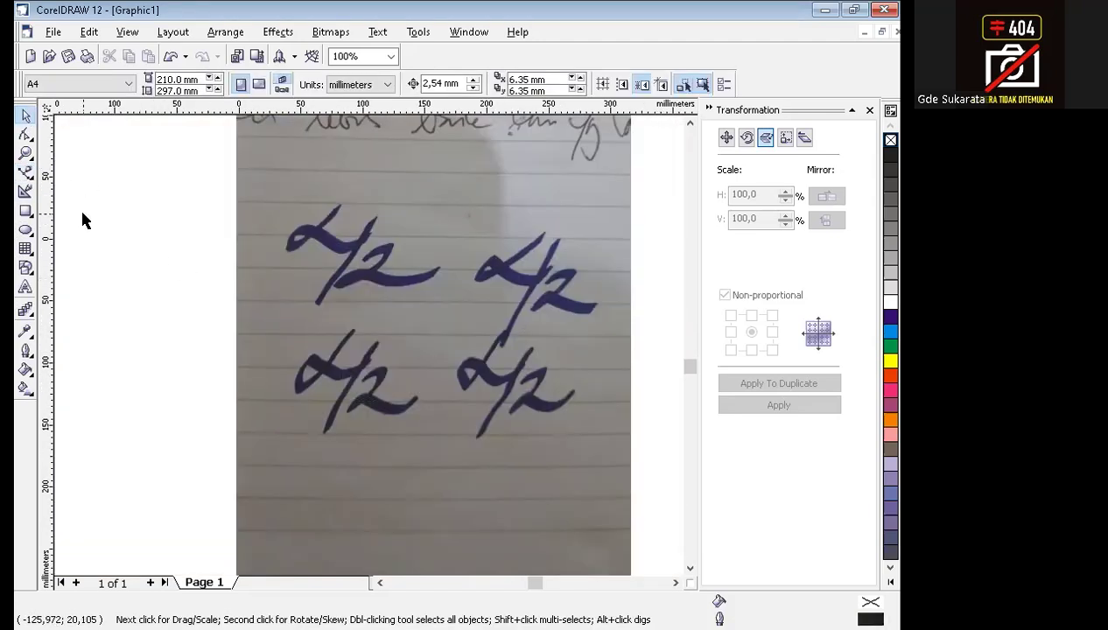
click(26, 353)
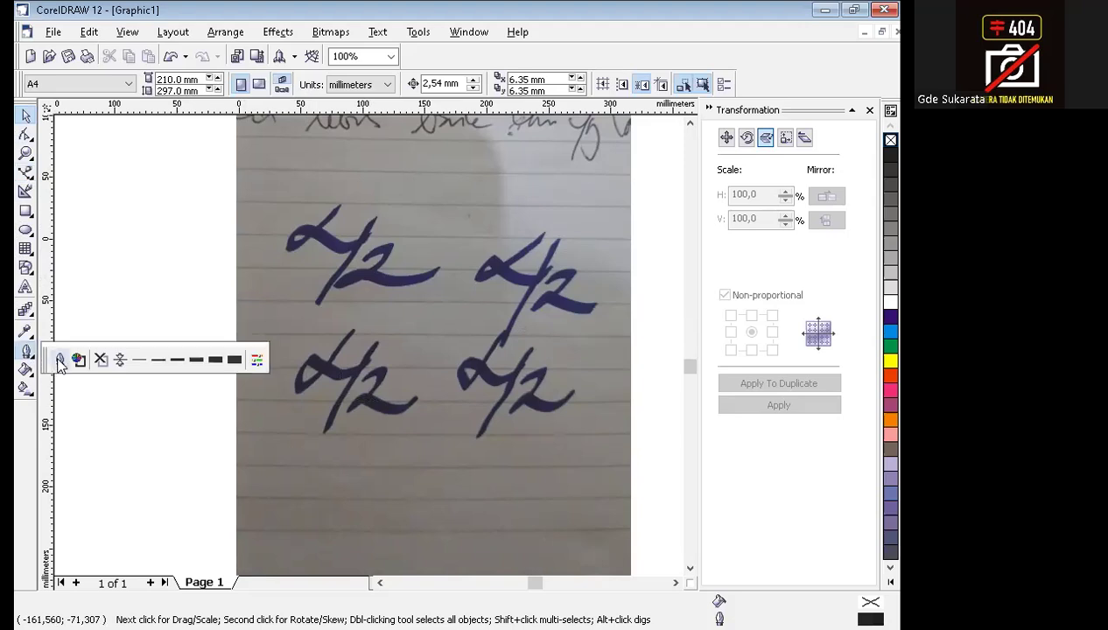
click(60, 360)
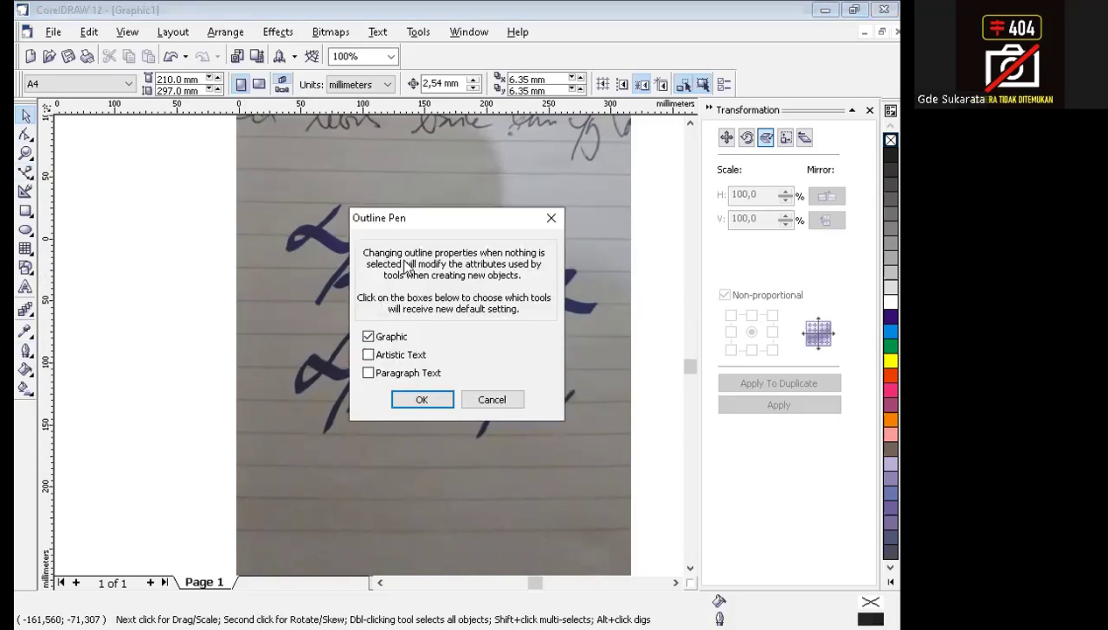
click(423, 400)
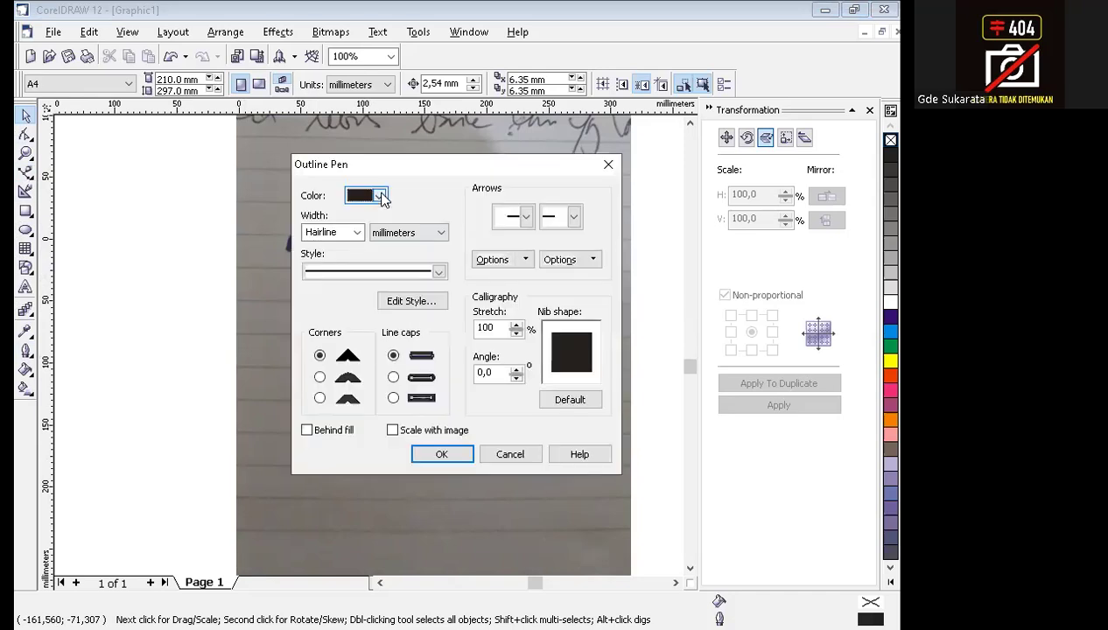
click(379, 196)
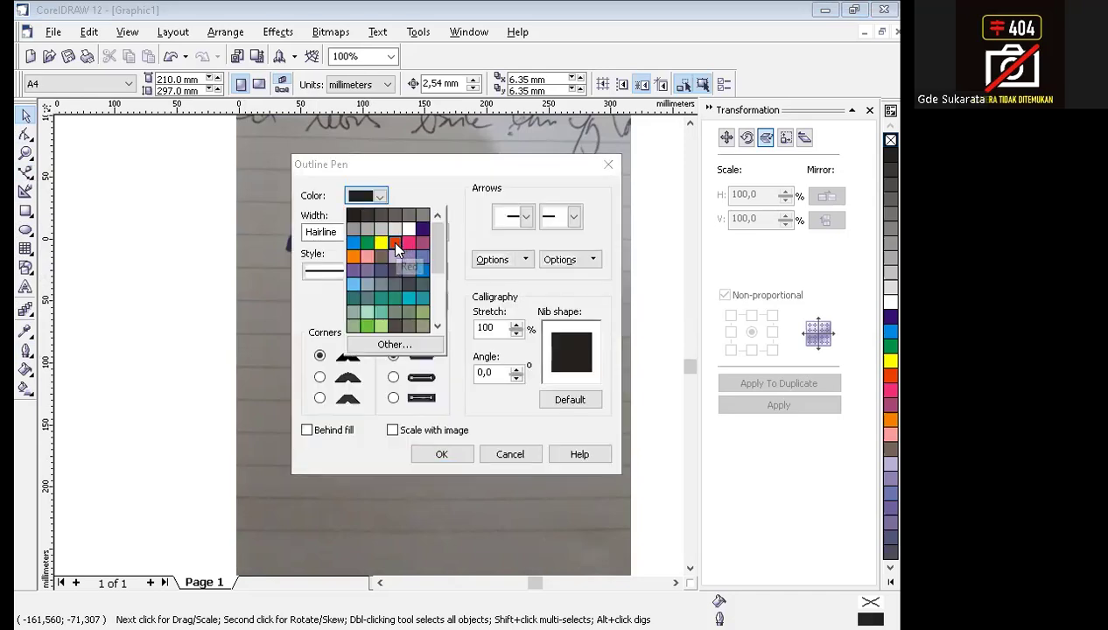
click(396, 245)
click(445, 454)
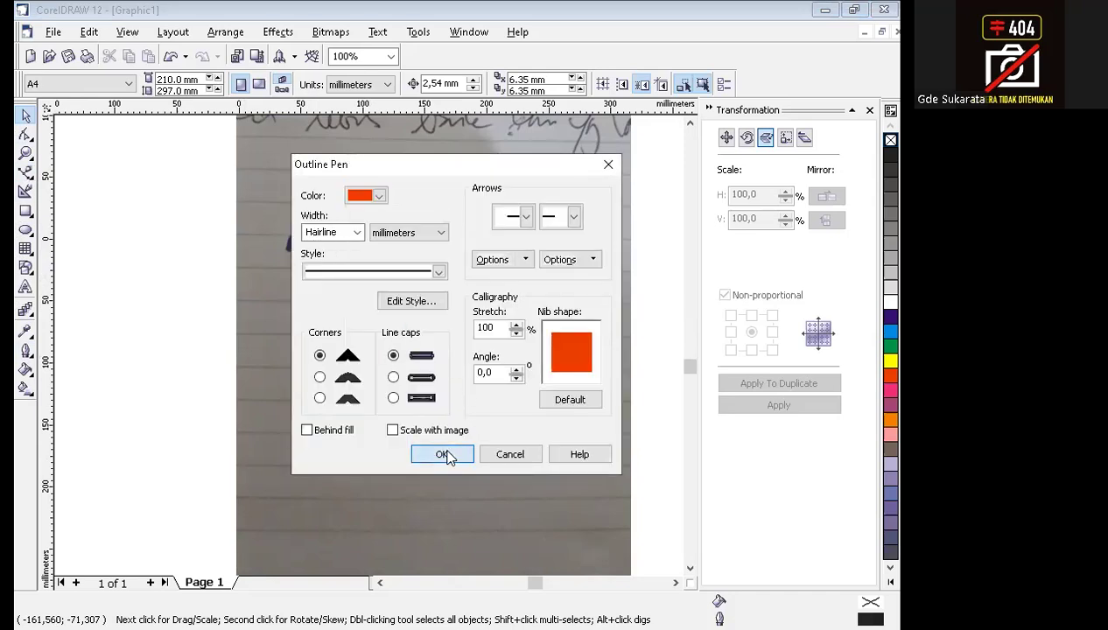
With the Bezier tool, trace straight segments along the upper side of the lower-left handwritten 2, from its beginning to its tail end.
key(F2)
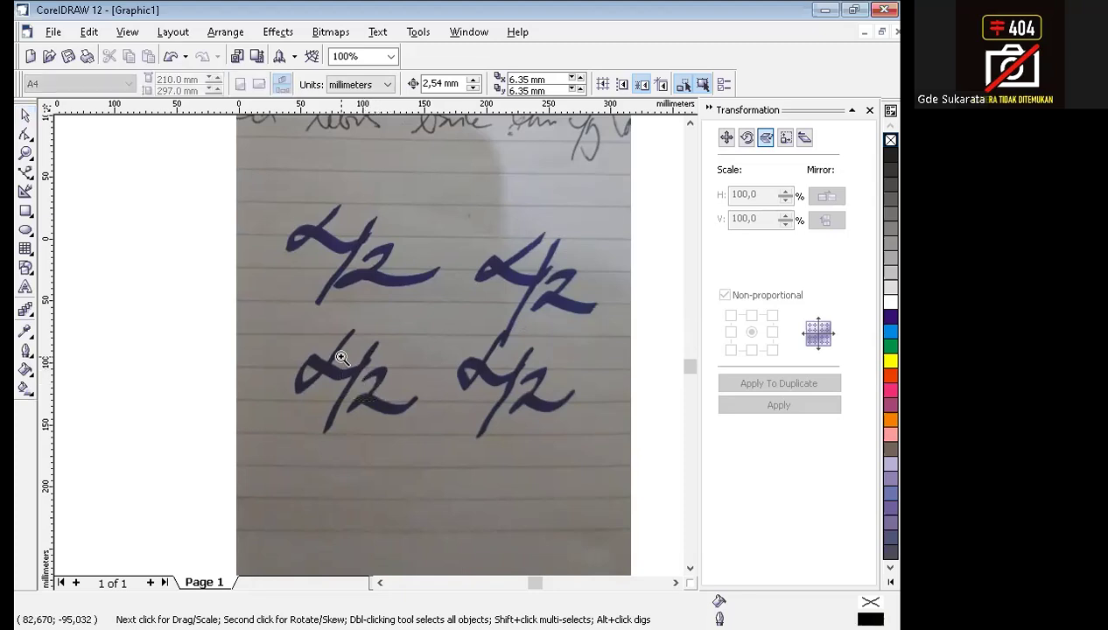
drag(436, 429, 341, 351)
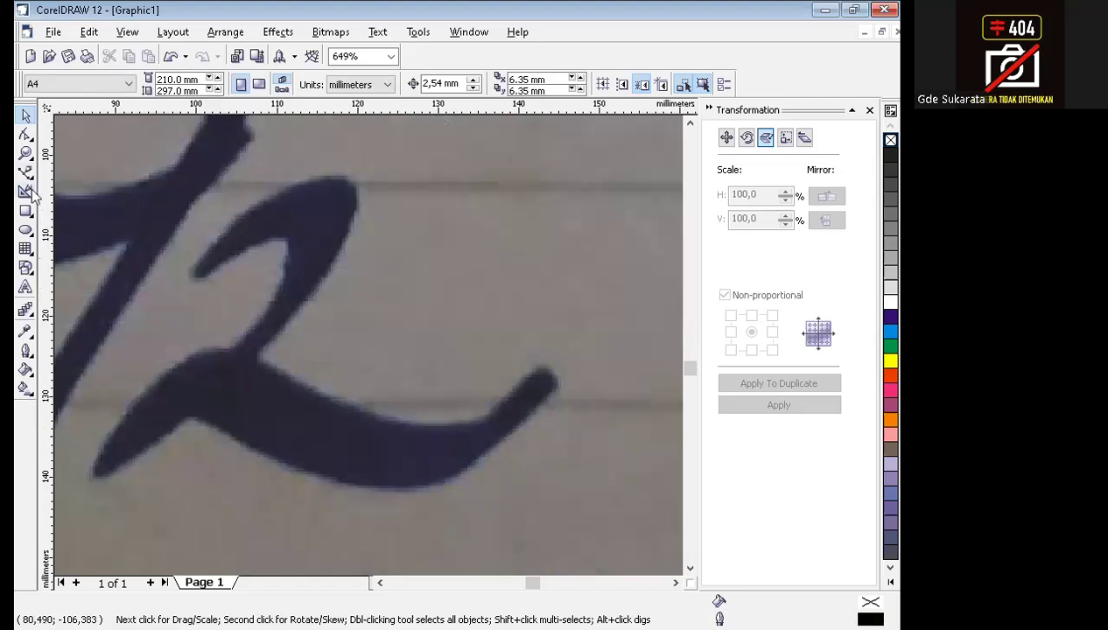
click(27, 180)
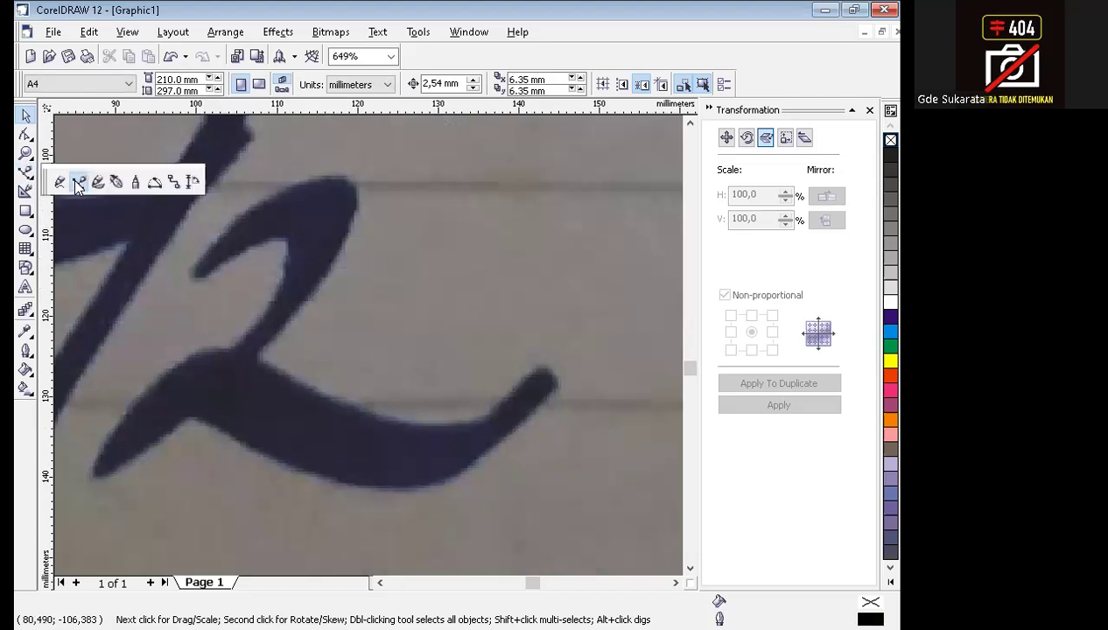
click(79, 180)
click(192, 266)
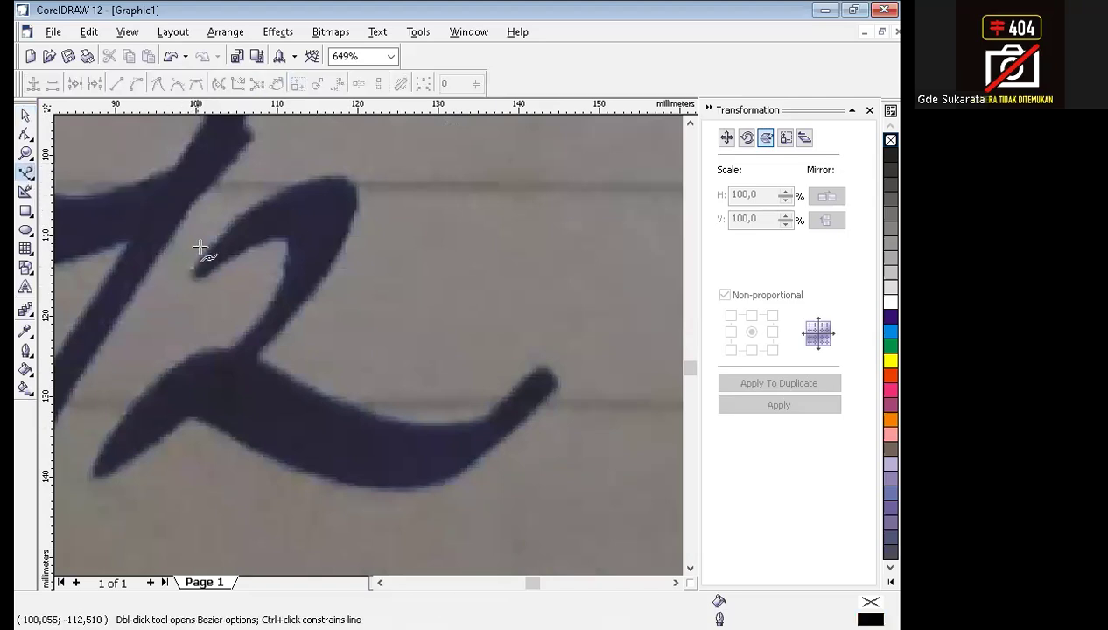
click(351, 179)
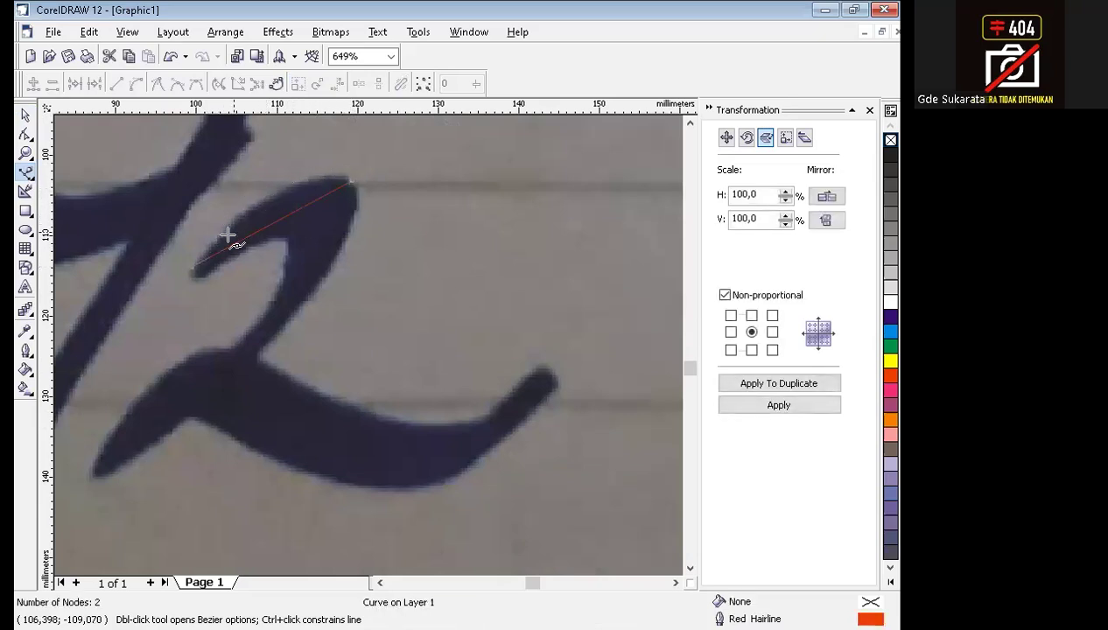
click(255, 356)
click(539, 365)
click(556, 384)
Continue the straight-segment trace along the underside and inner corners of the 2, back to the tip of its upper stroke.
click(197, 418)
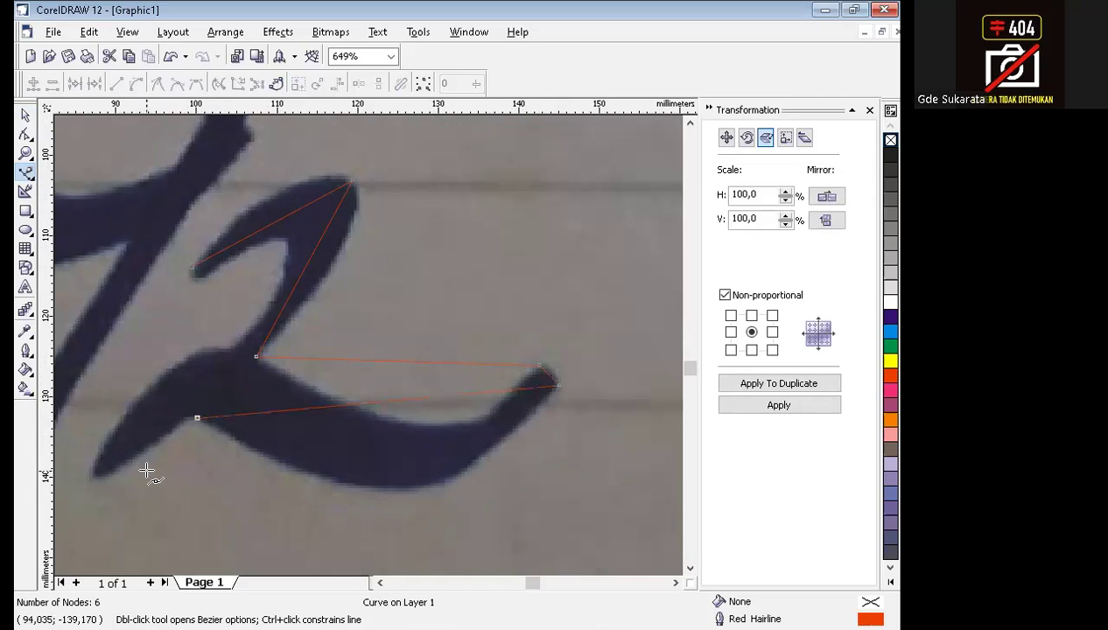
click(90, 480)
click(227, 350)
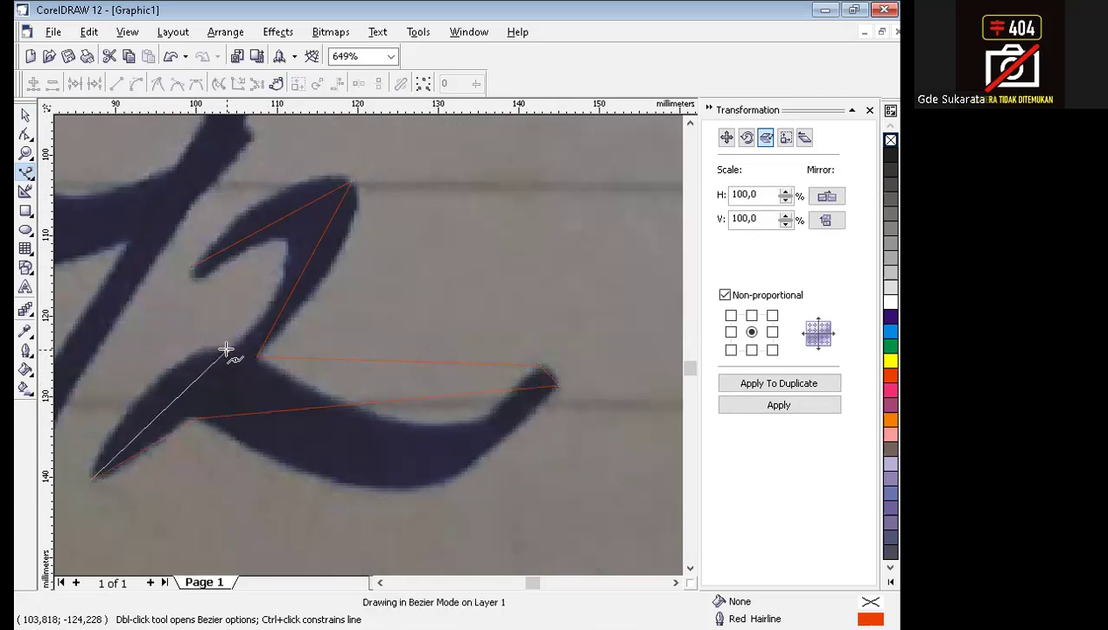
click(284, 239)
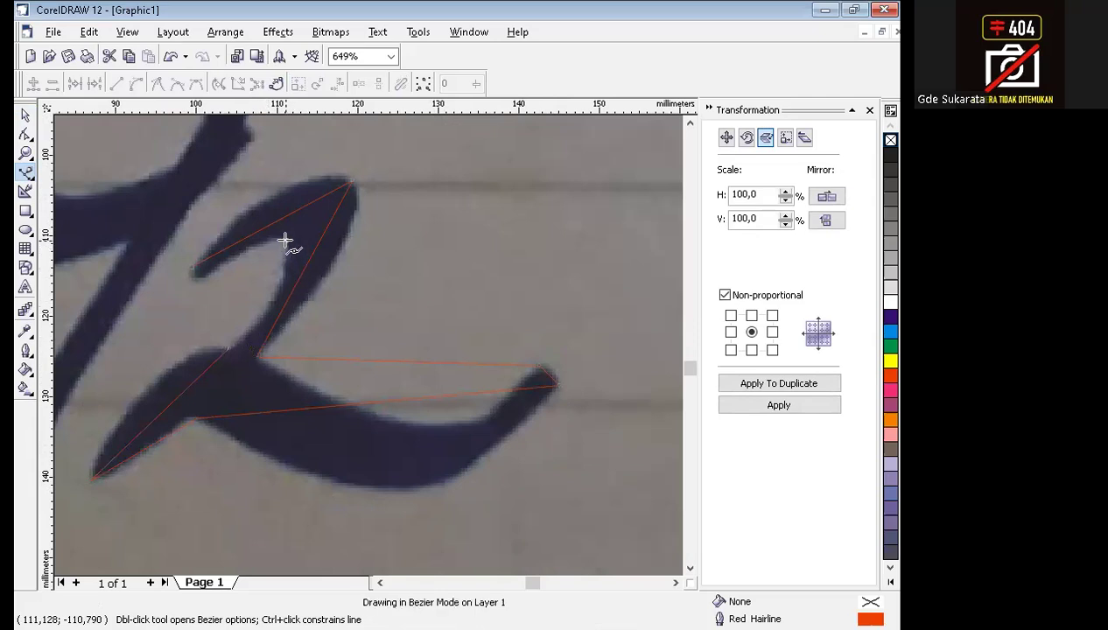
click(198, 267)
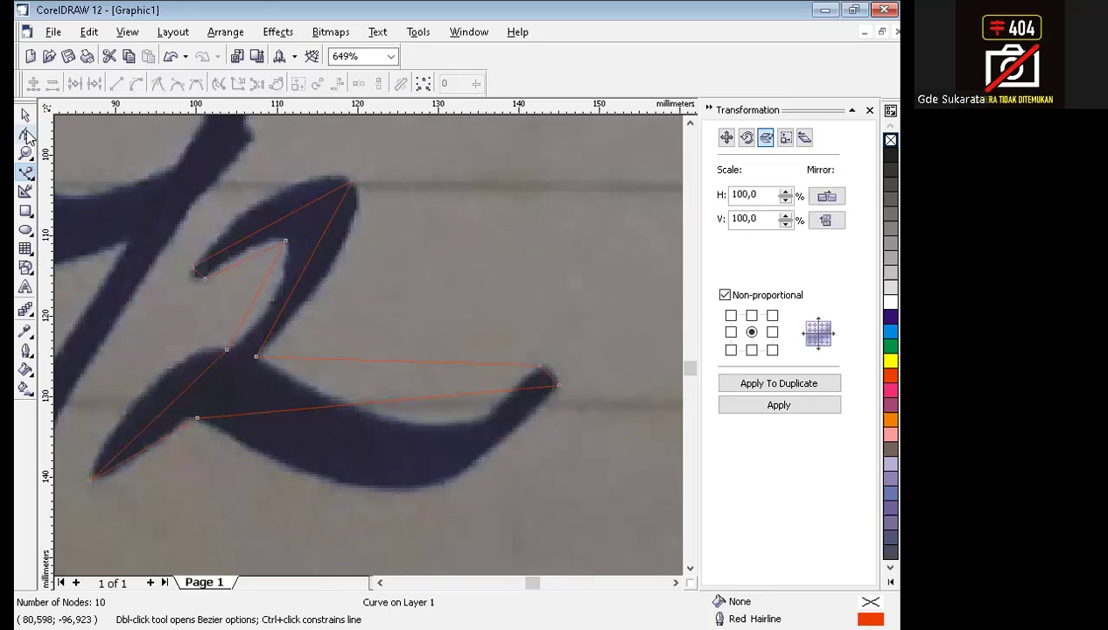
Convert all line segments of the traced 2 to curves and bend the top segment along the upper stroke's outer edge.
click(26, 134)
drag(63, 131, 625, 526)
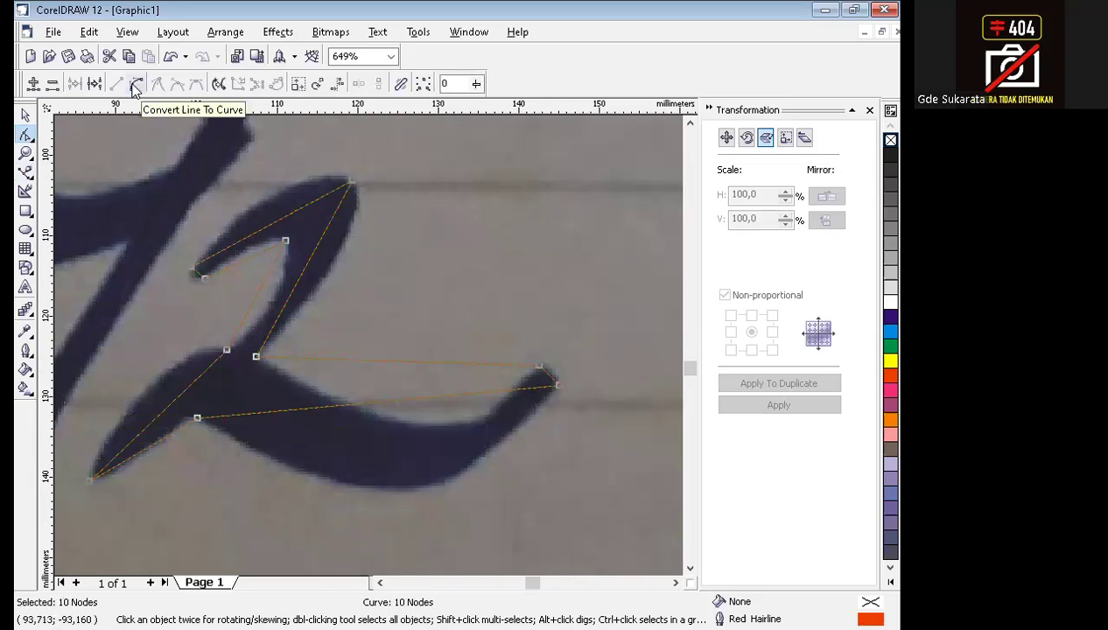
drag(268, 226, 272, 199)
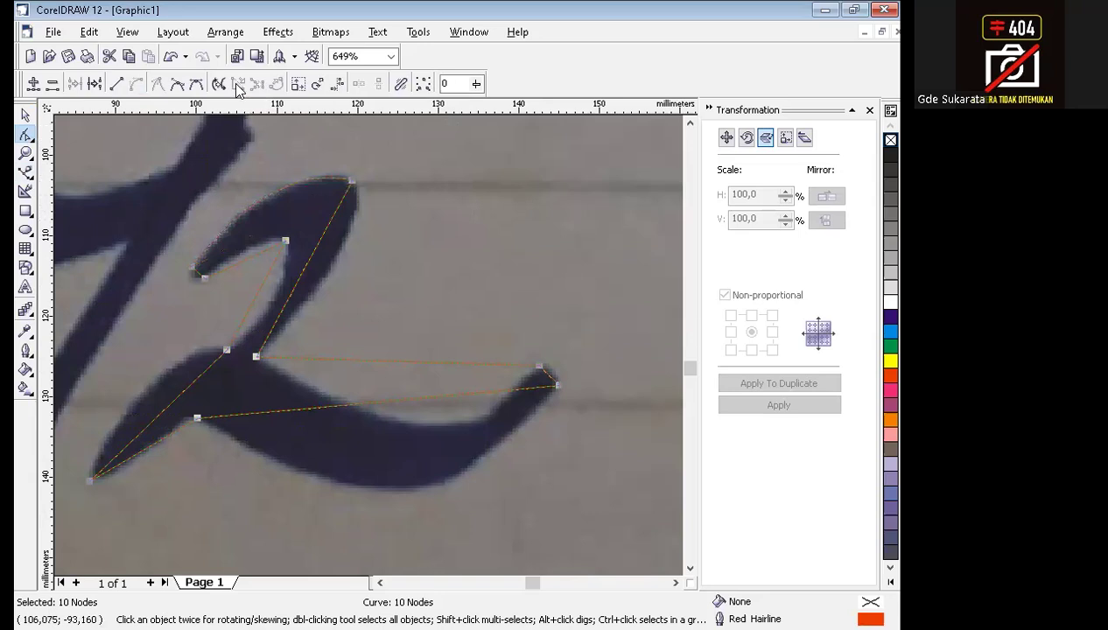
Turn off Snap To Objects and bend the upper hook's remaining outer and inner segments onto the ink edges.
click(128, 33)
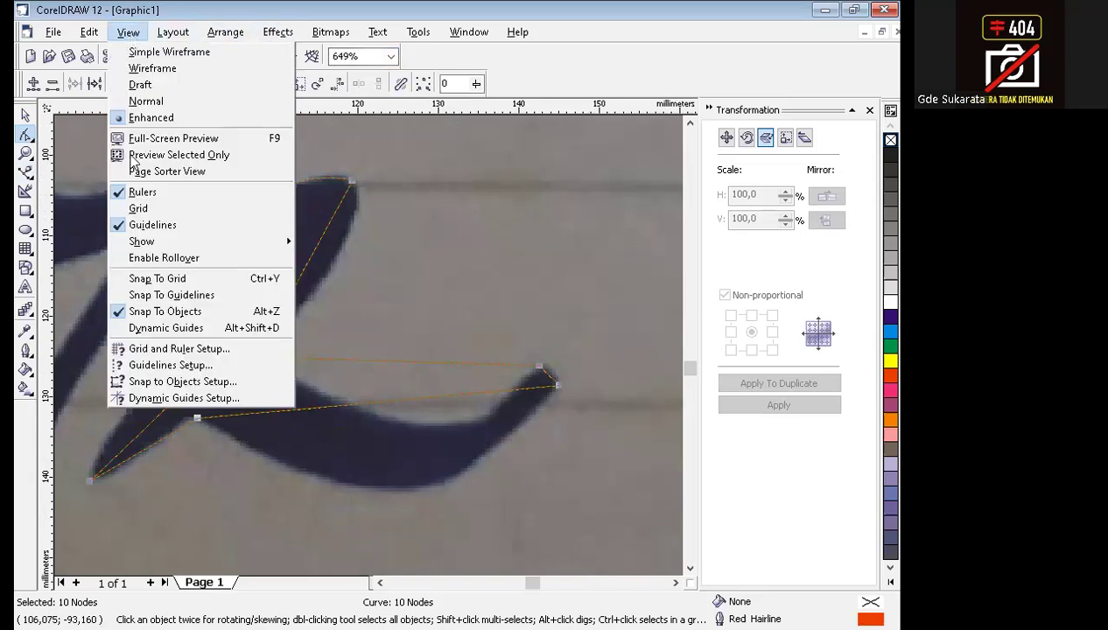
click(183, 315)
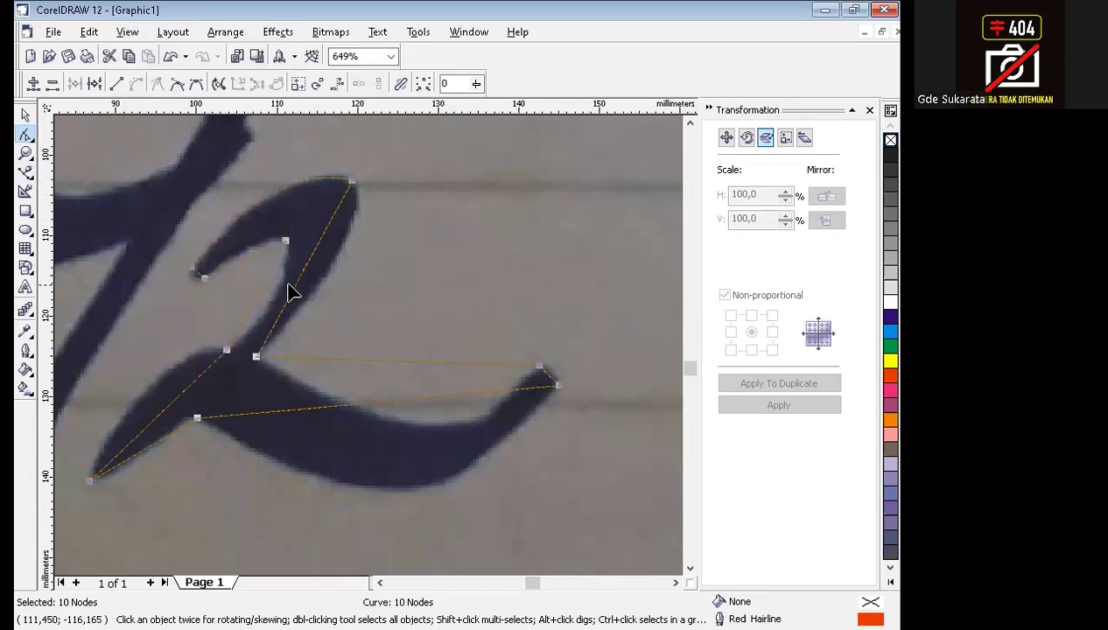
drag(304, 279, 345, 248)
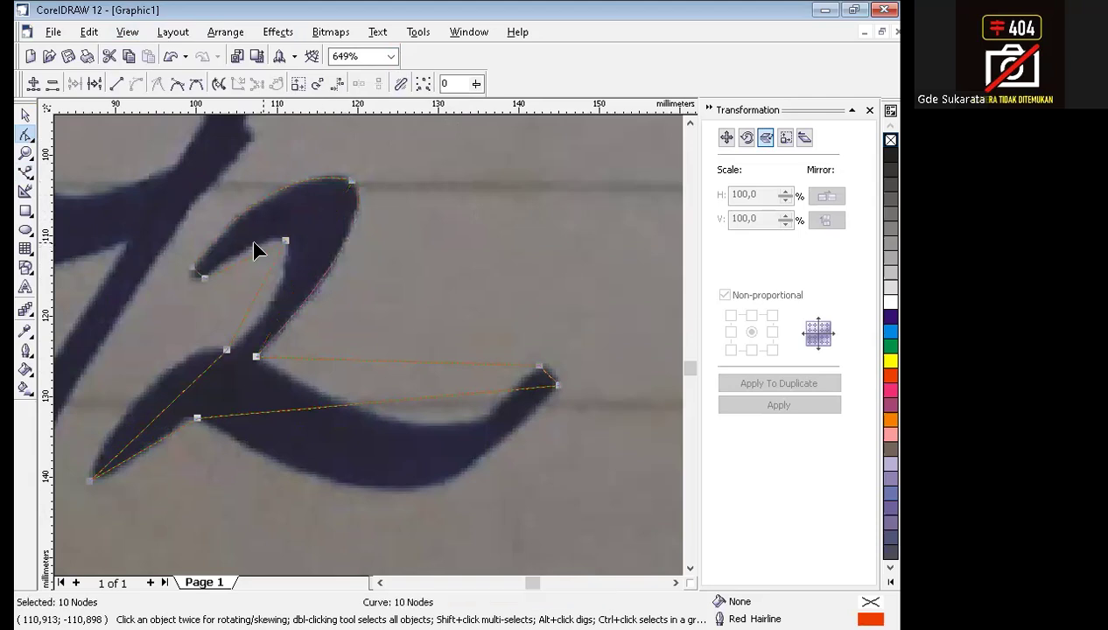
click(246, 265)
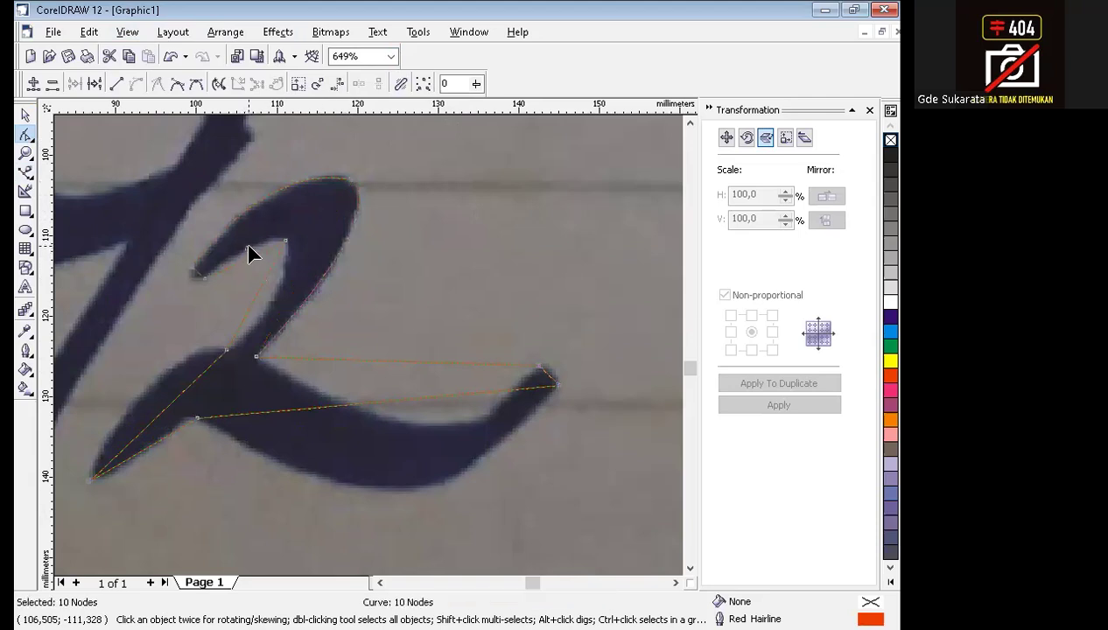
drag(246, 260, 238, 324)
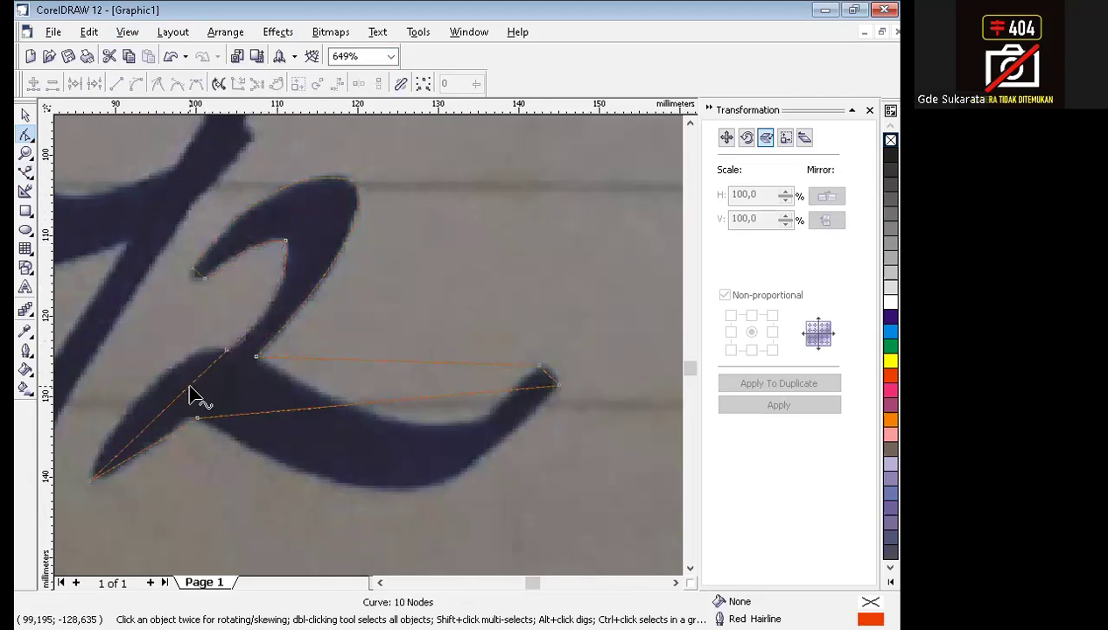
Bend the segments of the lower-left stroke and the long tail, including its end cap, to follow the ink edges.
drag(185, 392, 172, 368)
drag(135, 463, 121, 475)
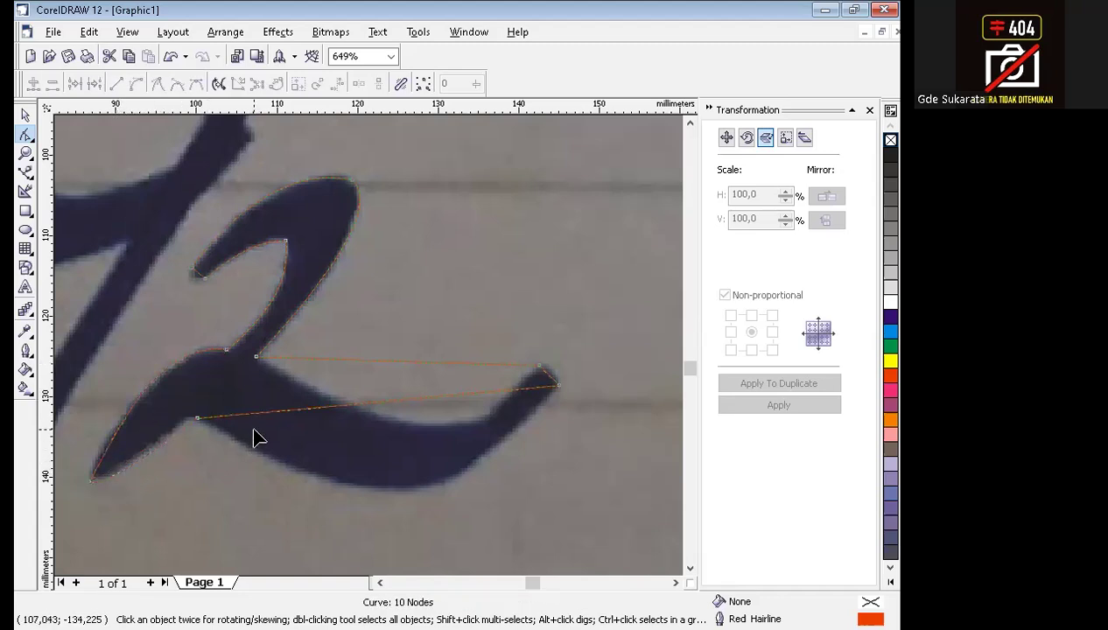
drag(399, 407, 408, 490)
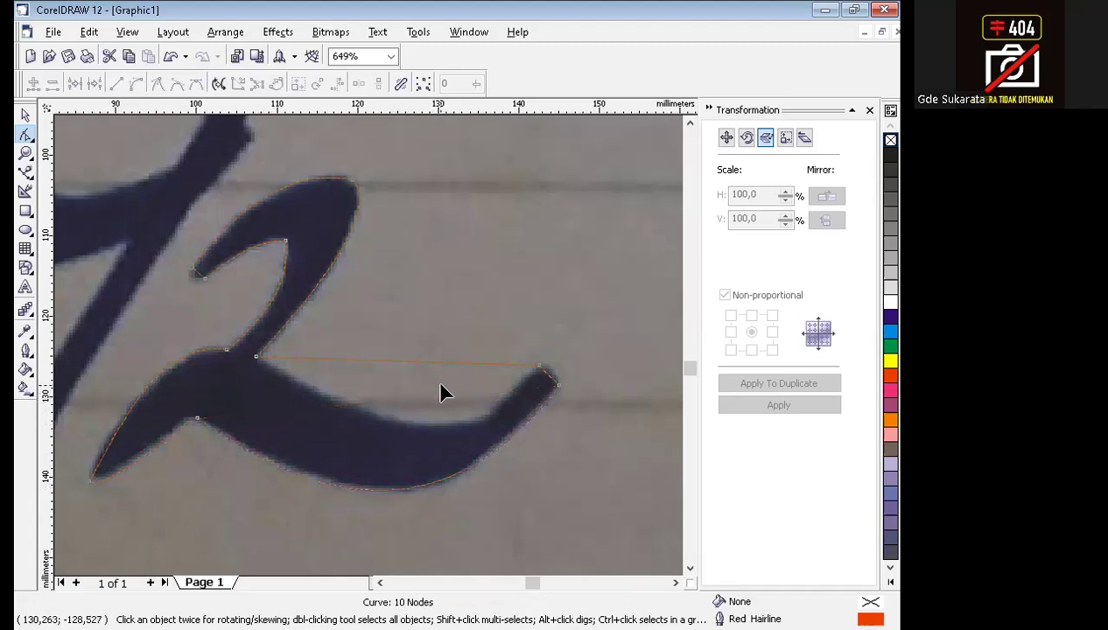
click(542, 376)
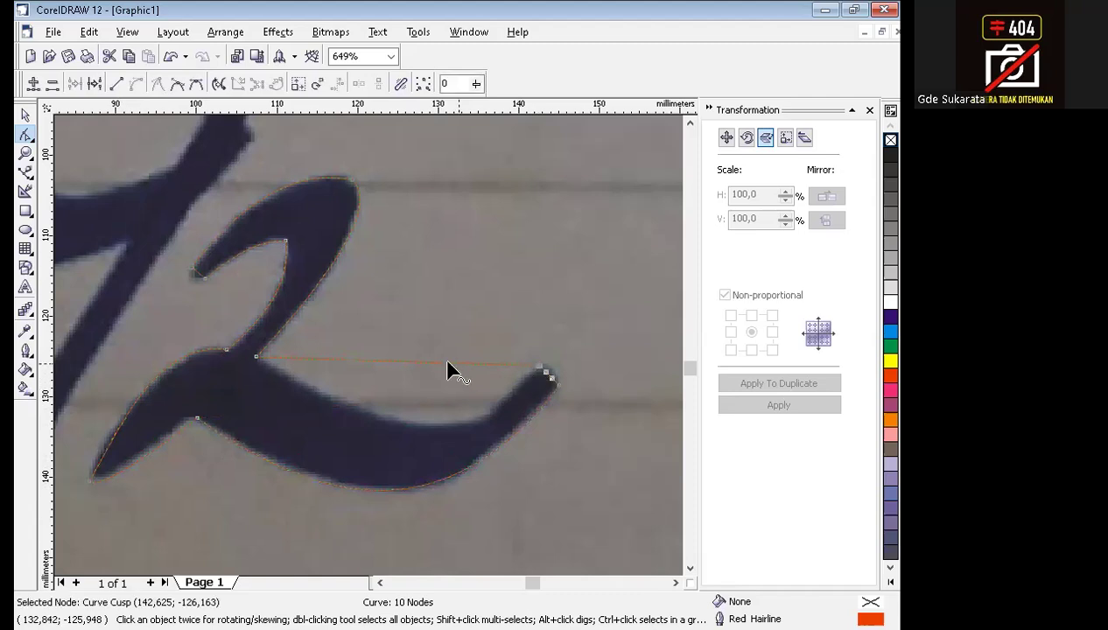
drag(433, 362, 445, 432)
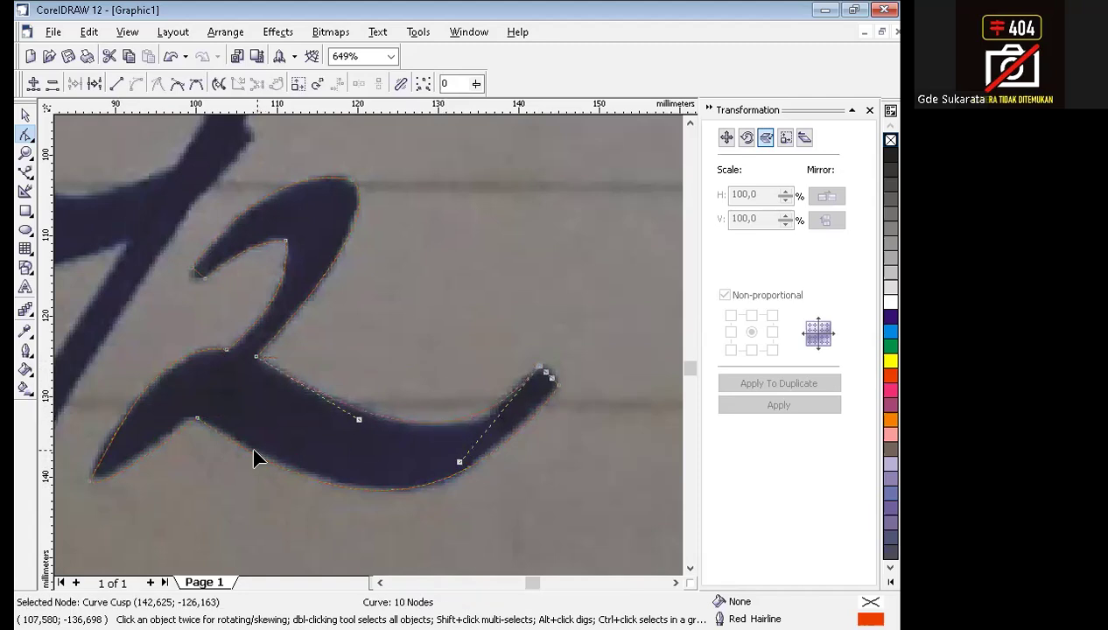
Round the outline around the lower-left tip of the 2 by adjusting the curves at its cusp node.
click(91, 481)
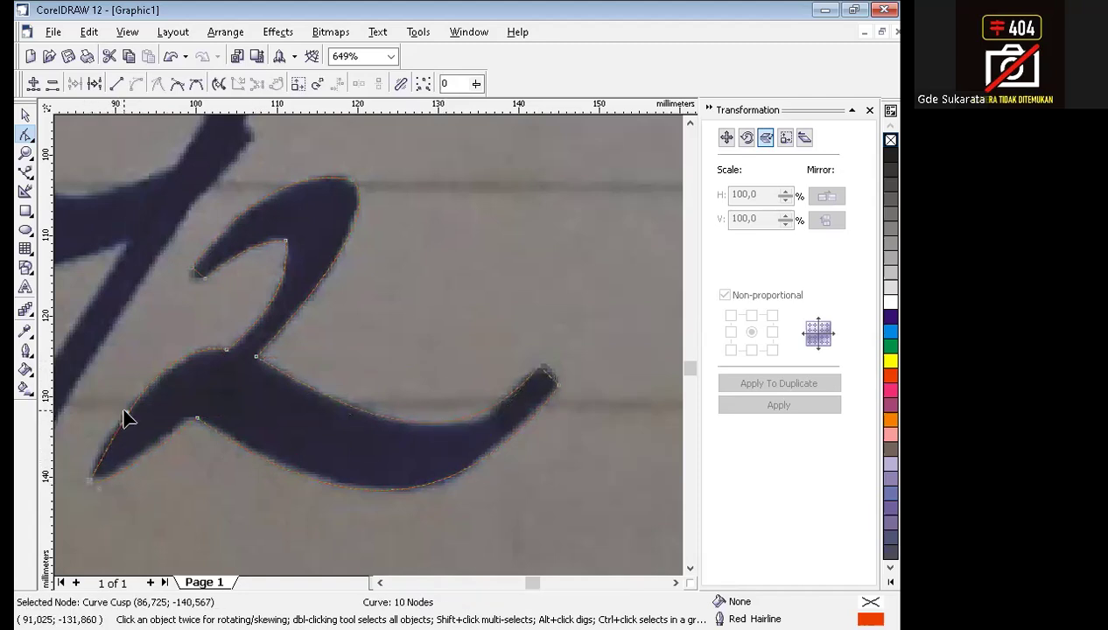
drag(127, 418, 78, 473)
drag(129, 520, 183, 530)
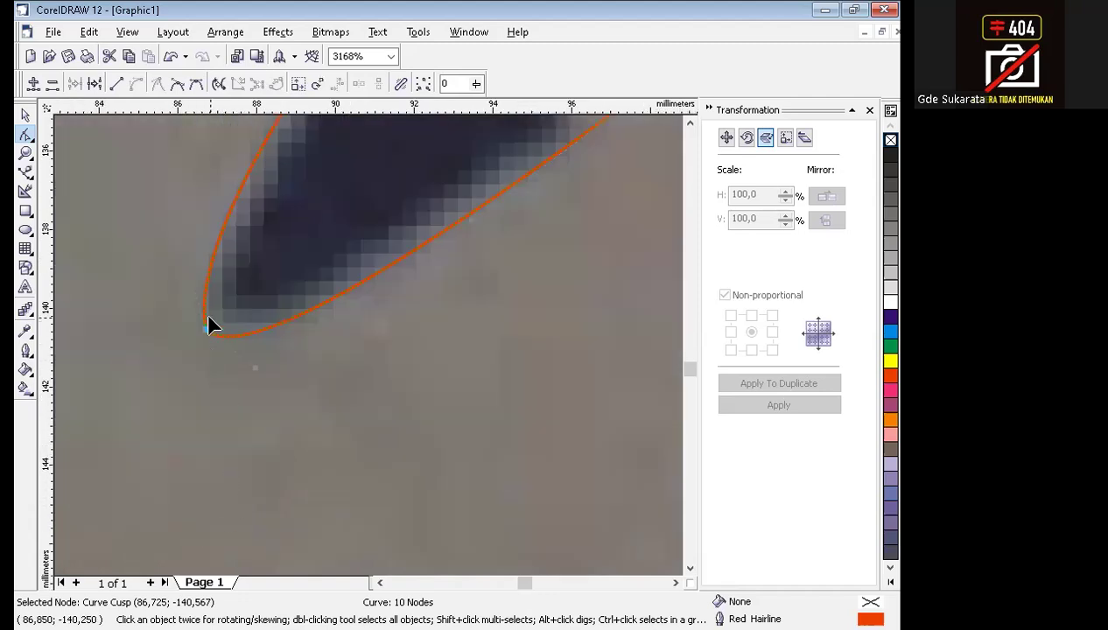
drag(168, 201, 140, 242)
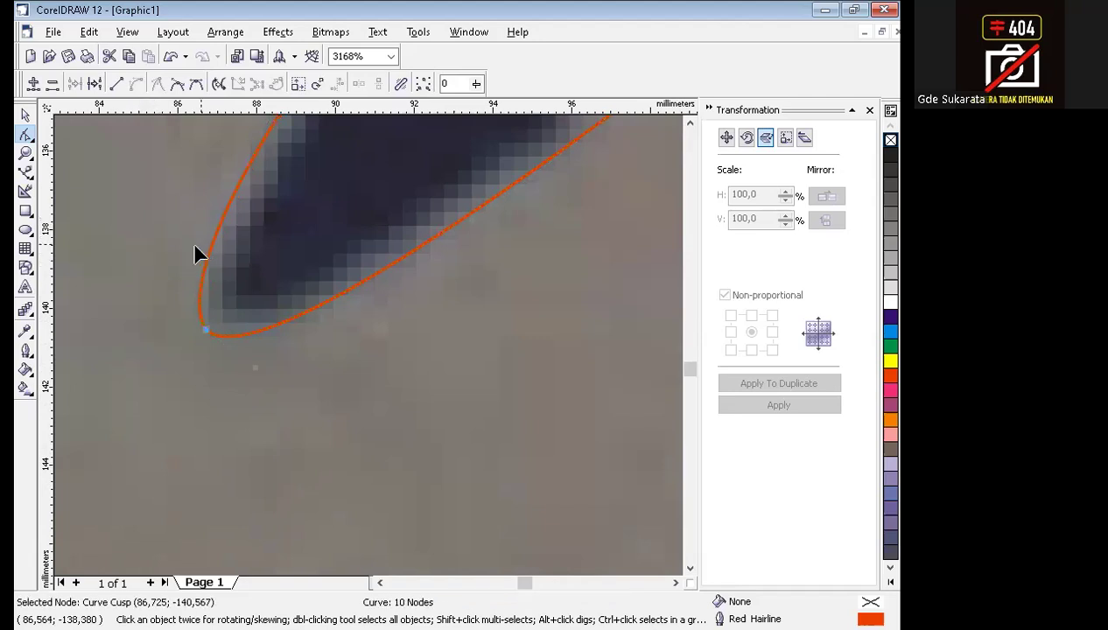
key(F3)
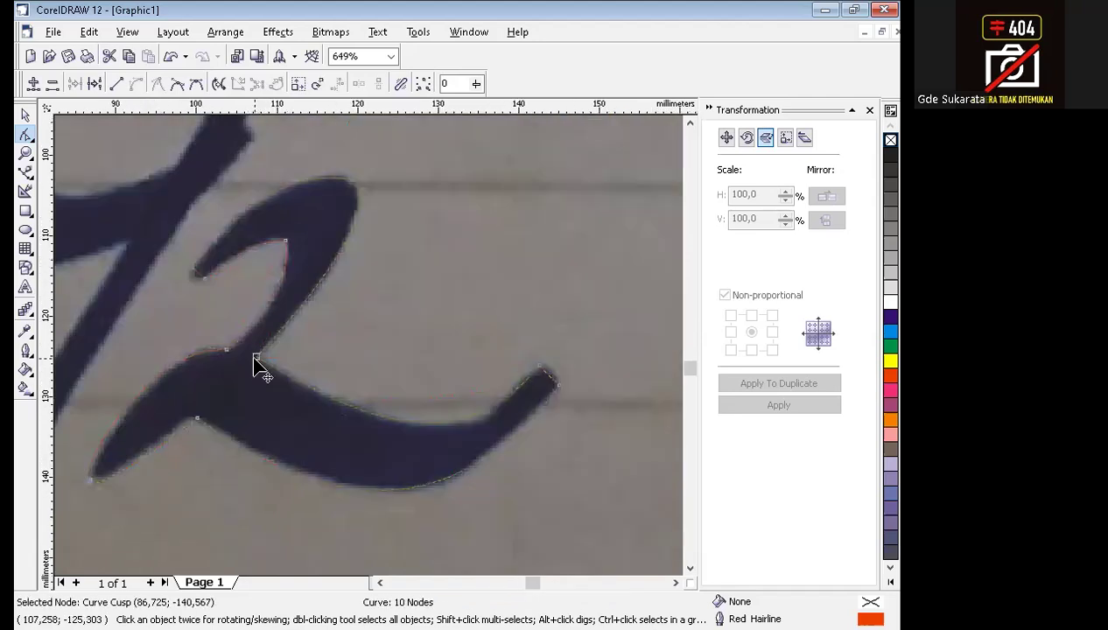
Reshape the underside of the upper stroke's rounded tip using the control handle of its lower node.
key(F2)
drag(246, 313, 259, 322)
drag(326, 296, 273, 331)
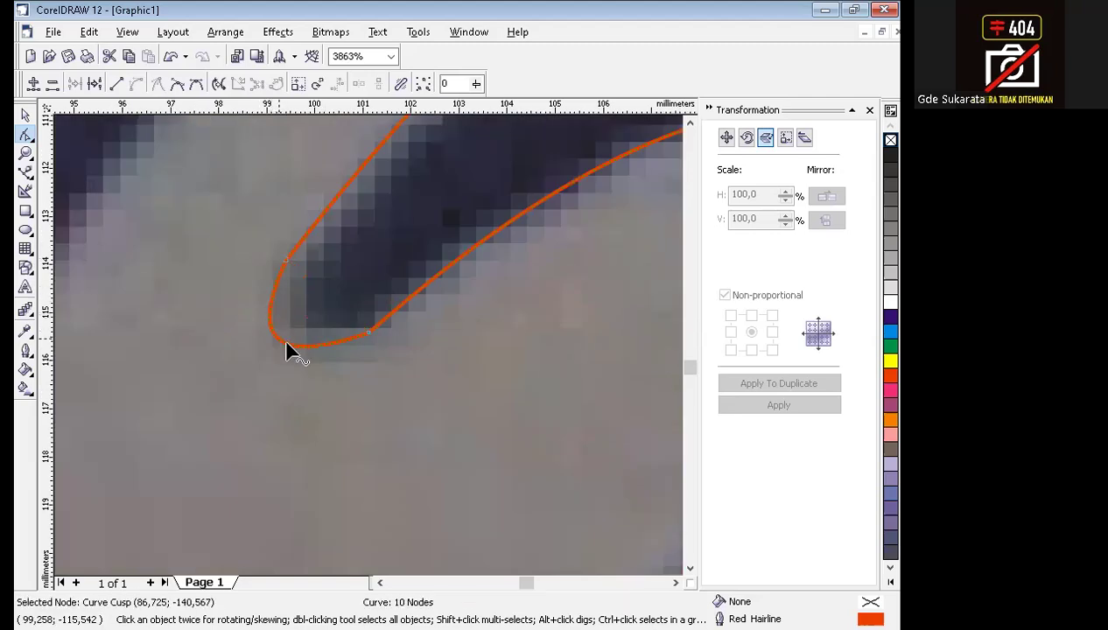
click(367, 333)
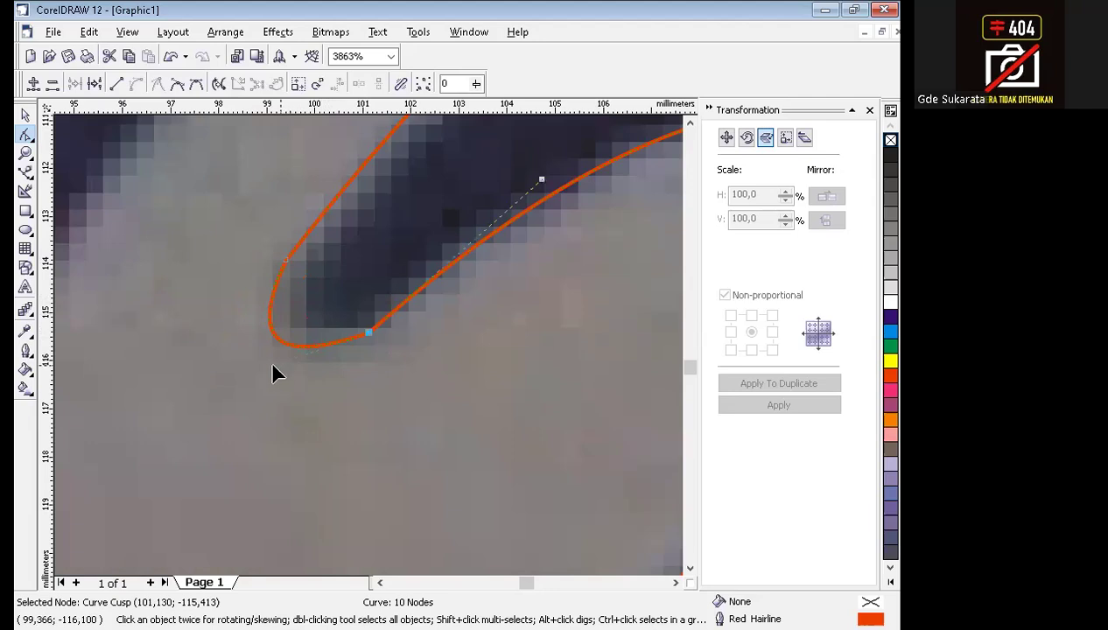
click(272, 372)
click(368, 336)
drag(273, 361, 294, 390)
Fine-tune the outer side of the upper stroke's tip, starting from the tip's upper node.
click(287, 261)
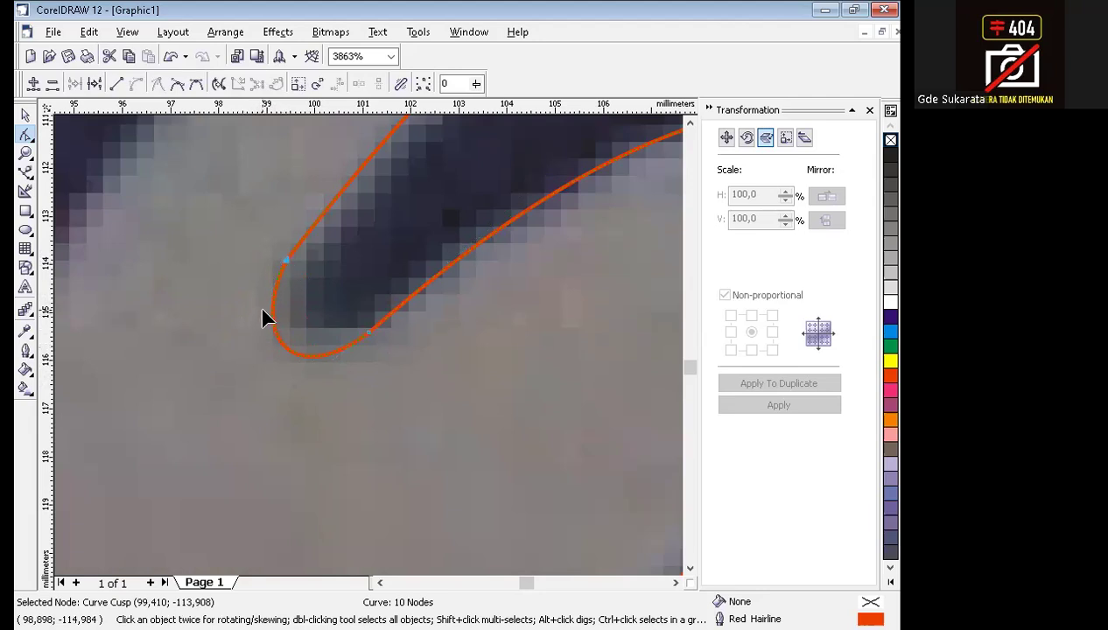
click(236, 354)
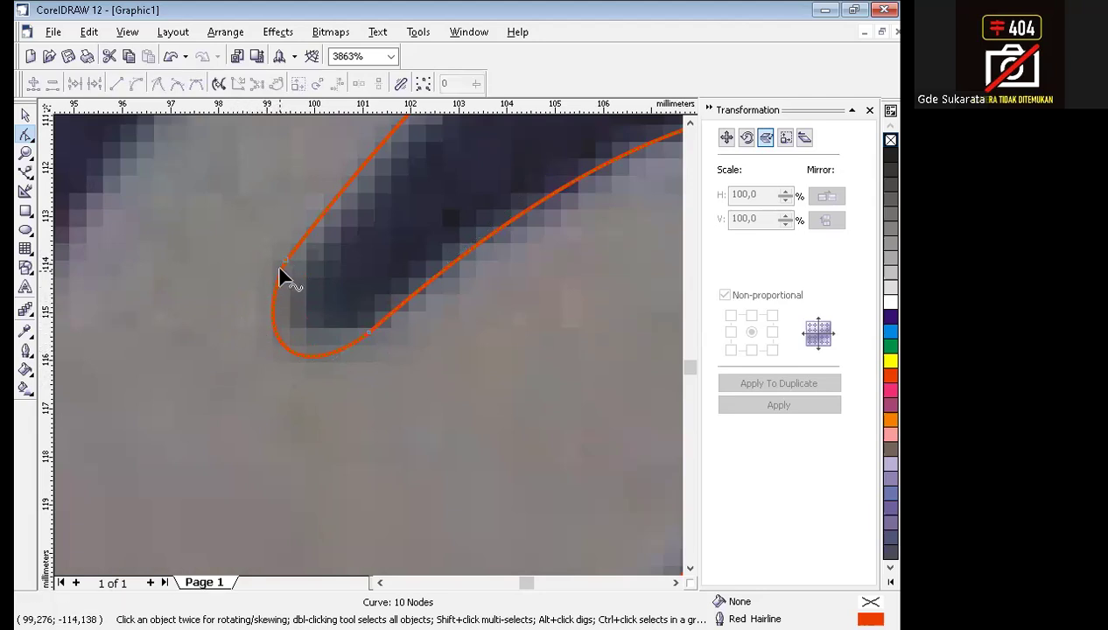
click(286, 261)
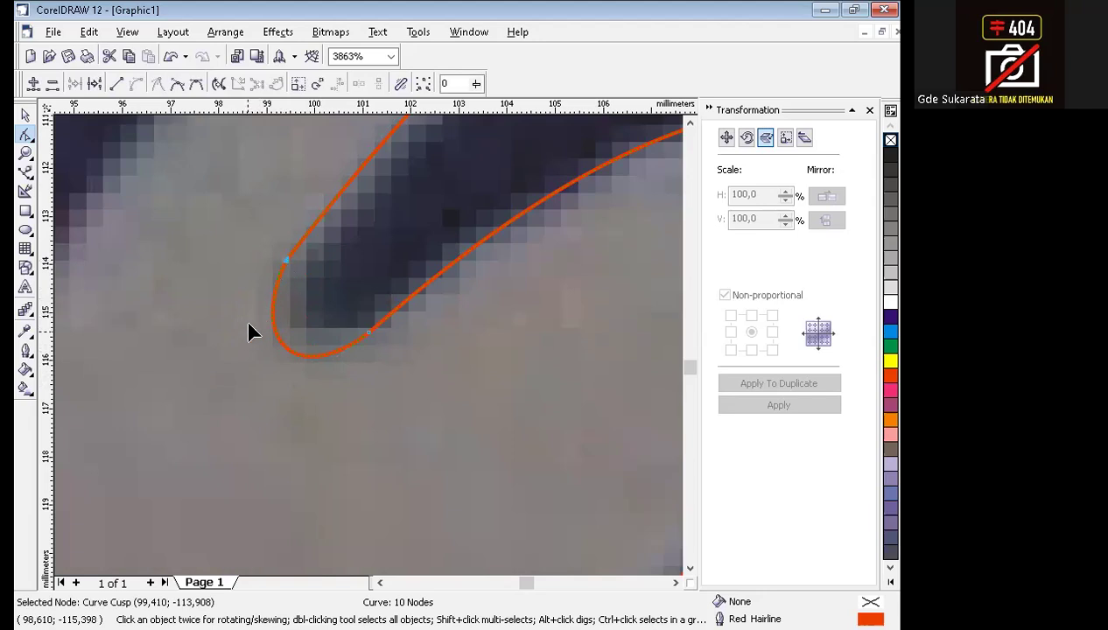
drag(270, 309, 268, 308)
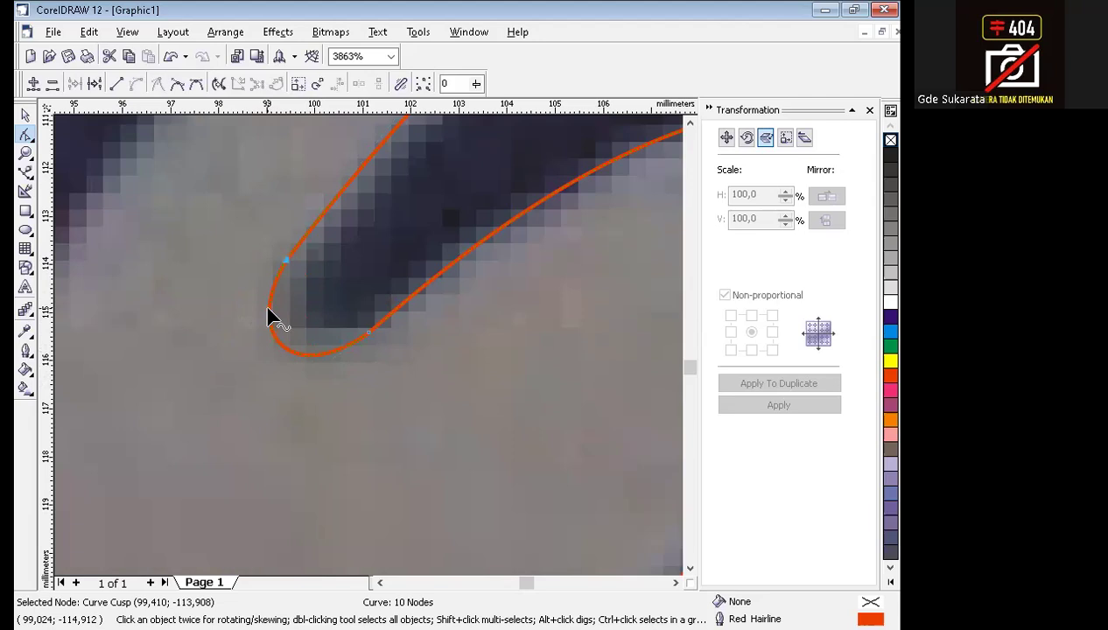
scroll(376, 403, down, 4)
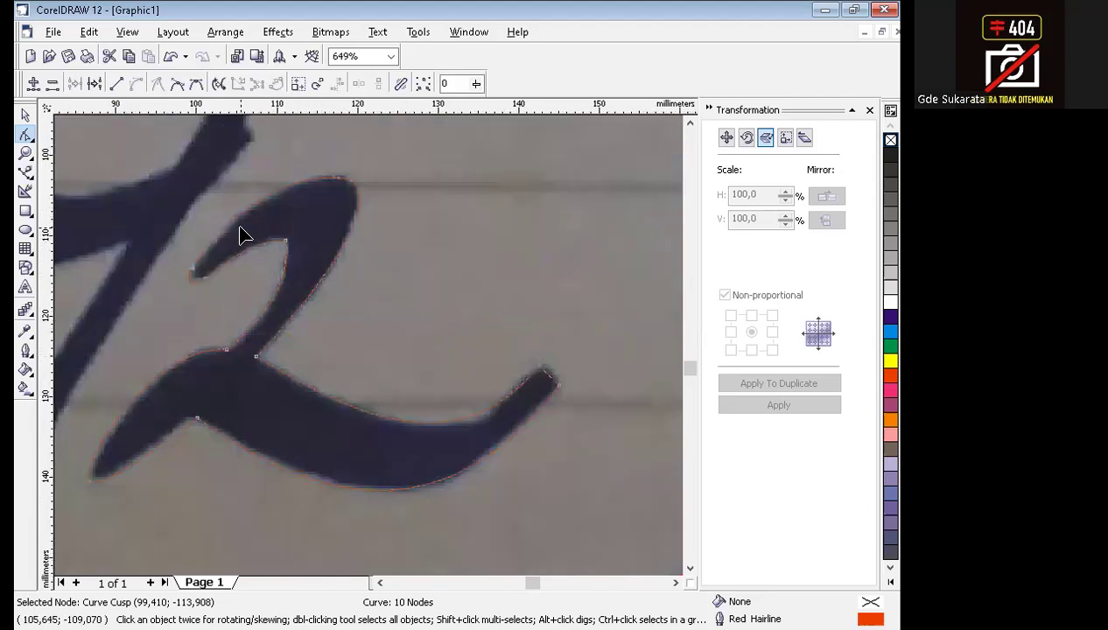
Round the inner corner of the upper hook by adjusting both control handles of its node, and deselect the node.
scroll(302, 266, up, 4)
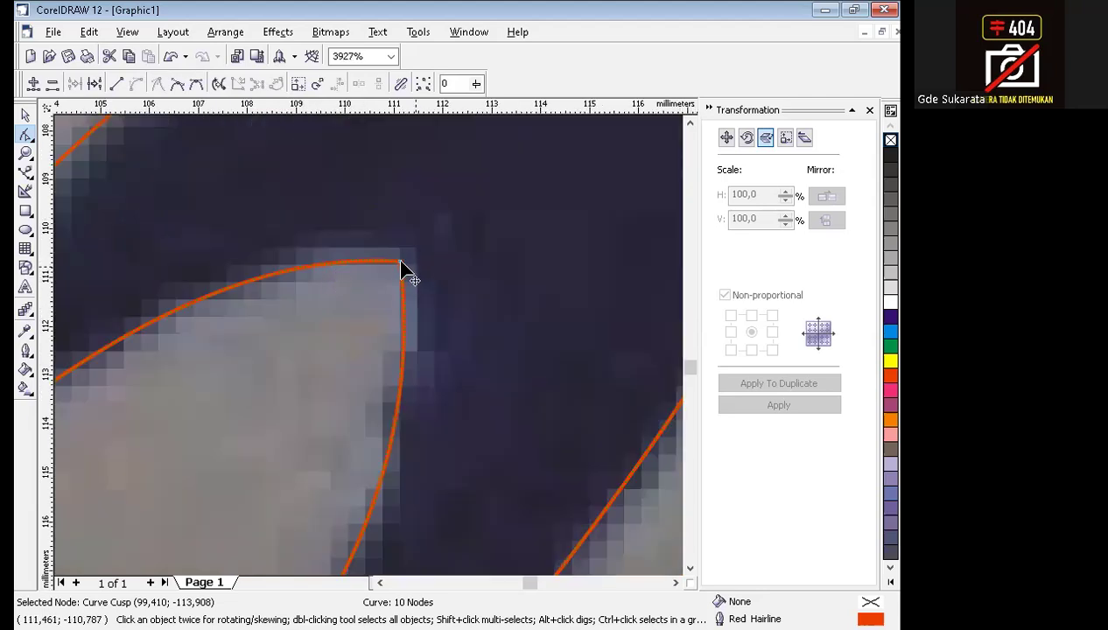
drag(252, 251, 341, 222)
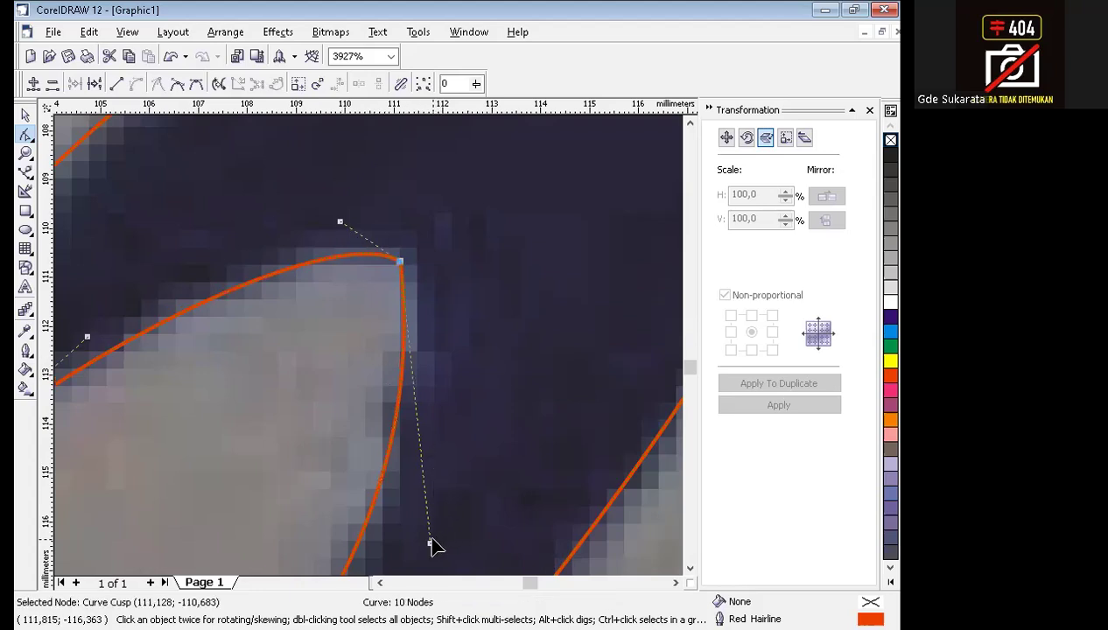
drag(430, 542, 492, 335)
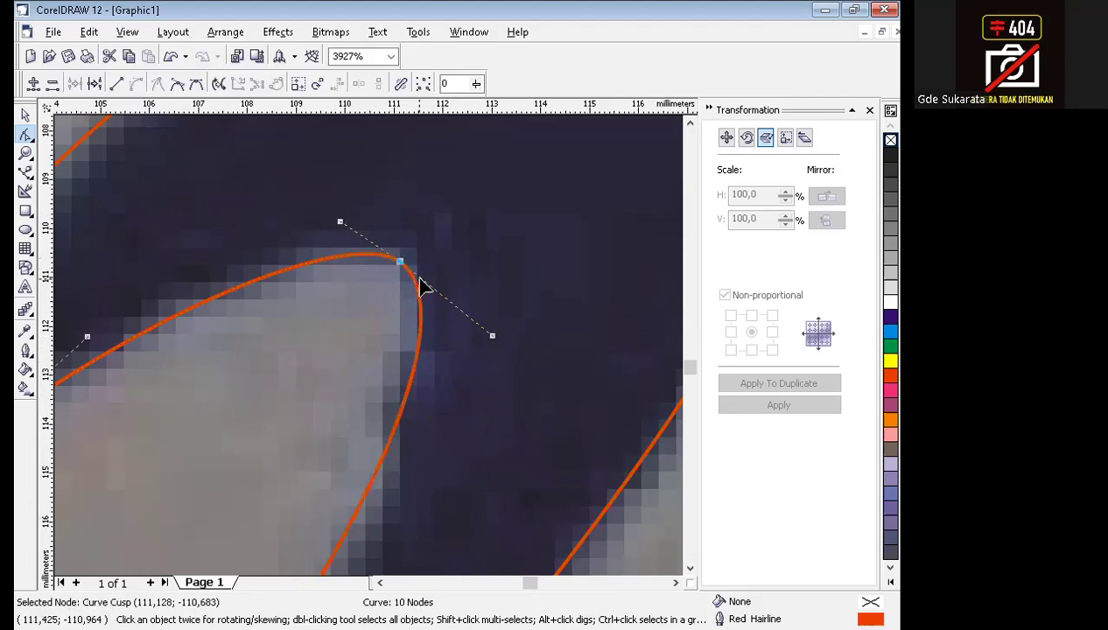
drag(339, 221, 342, 217)
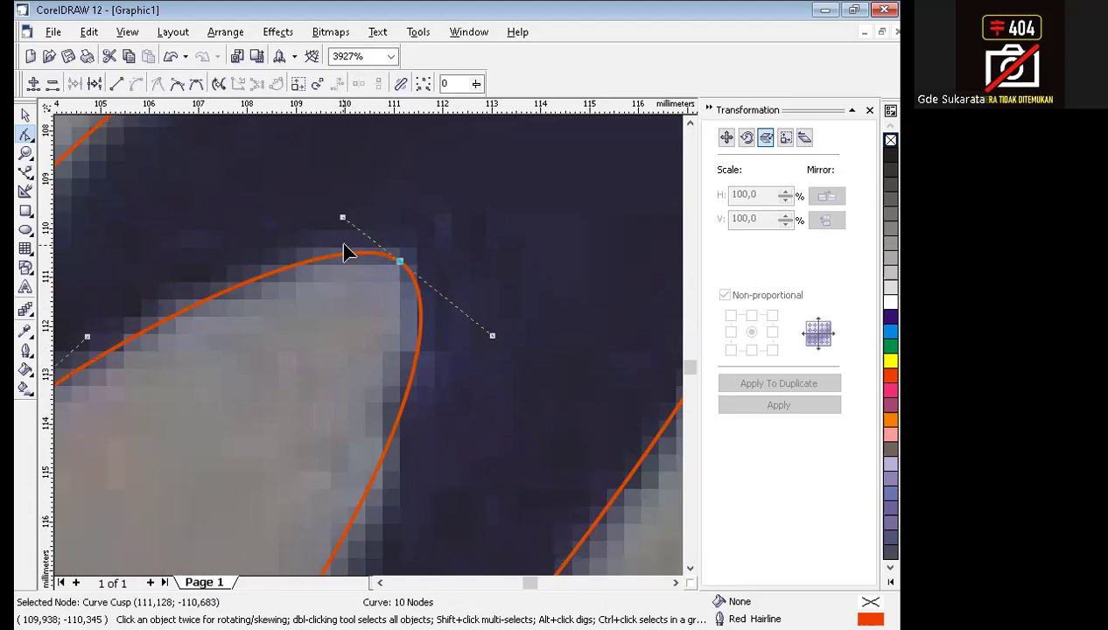
scroll(417, 383, down, 5)
click(398, 382)
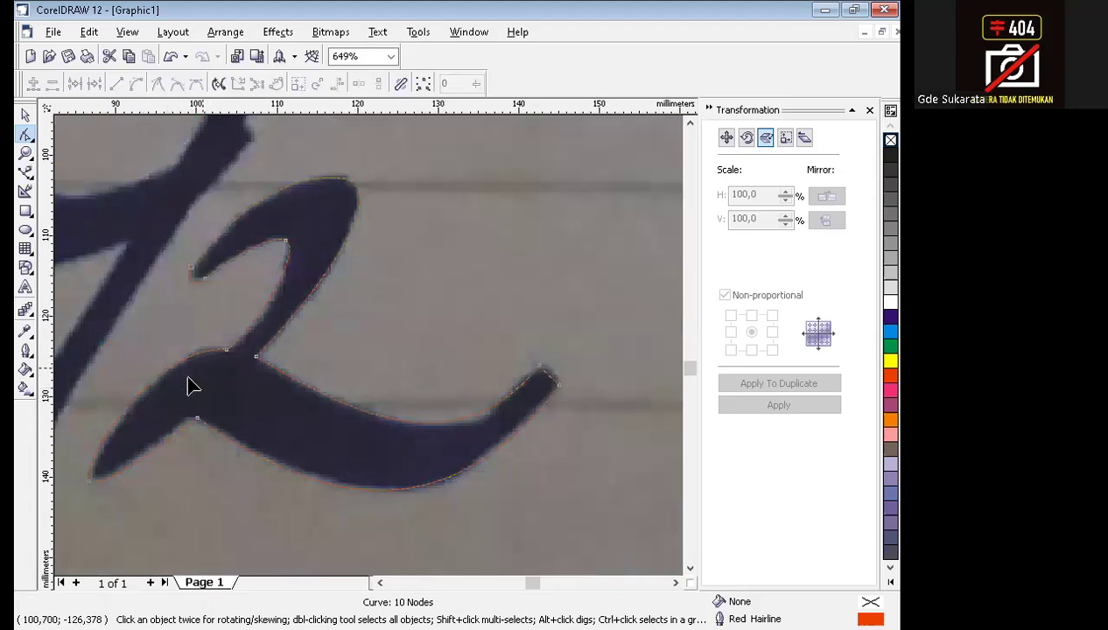
With the Bezier tool, place a two-node diagonal line inside the lower-left stroke of the 2.
drag(99, 323, 273, 504)
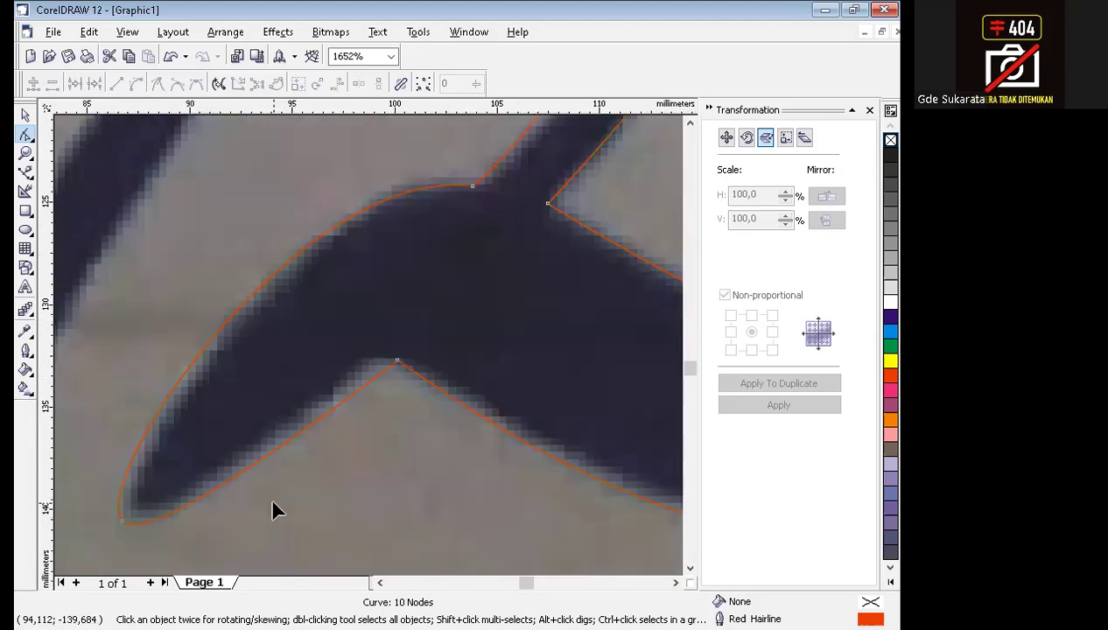
click(27, 174)
click(79, 182)
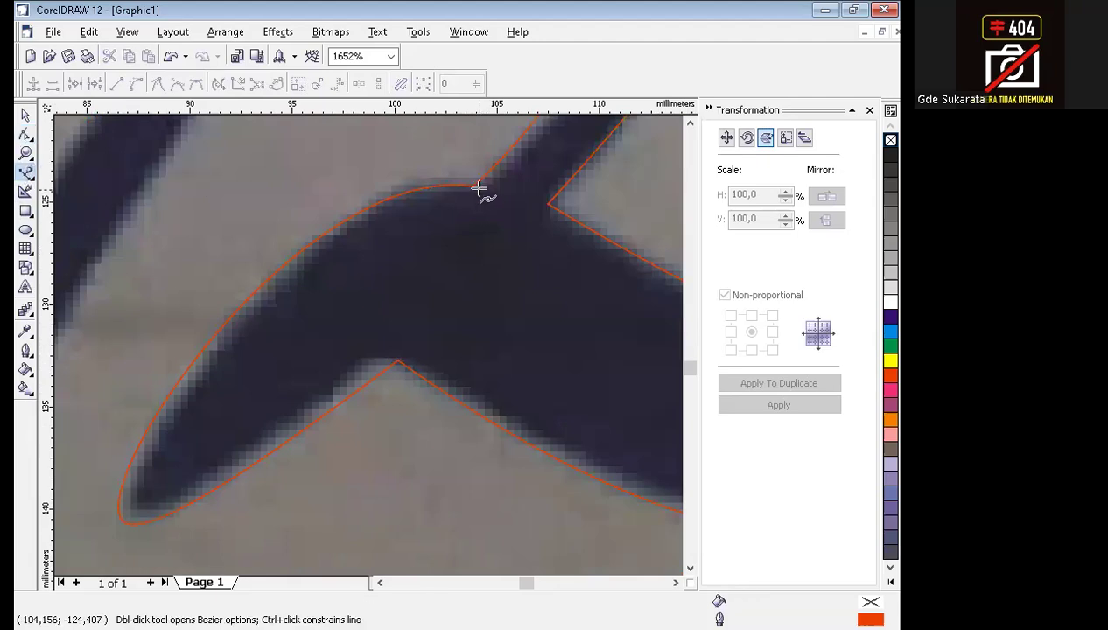
click(397, 274)
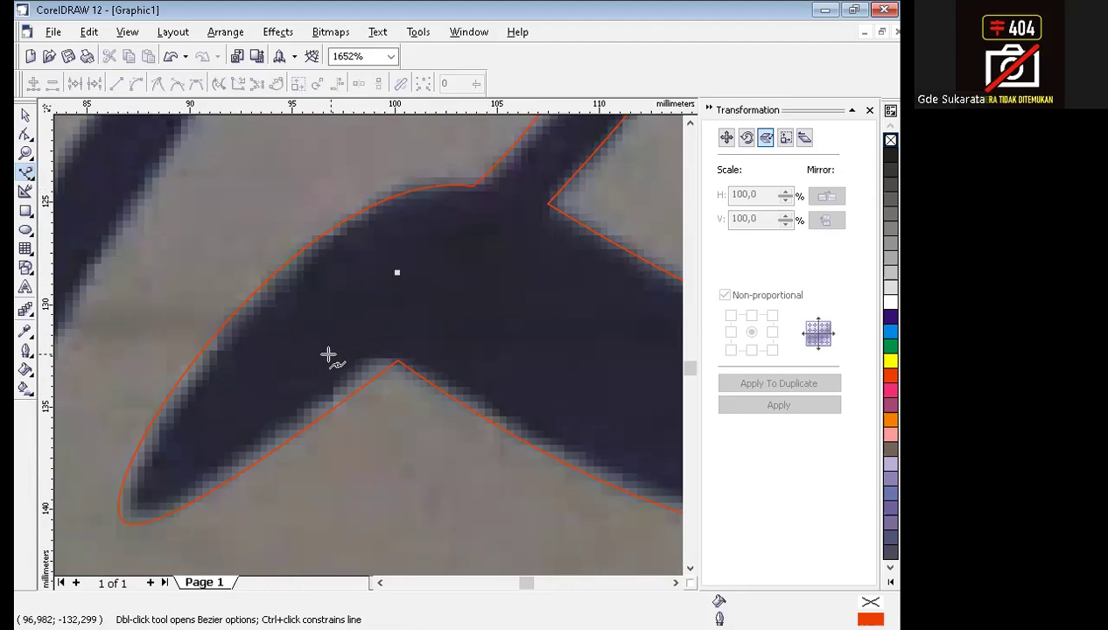
click(268, 377)
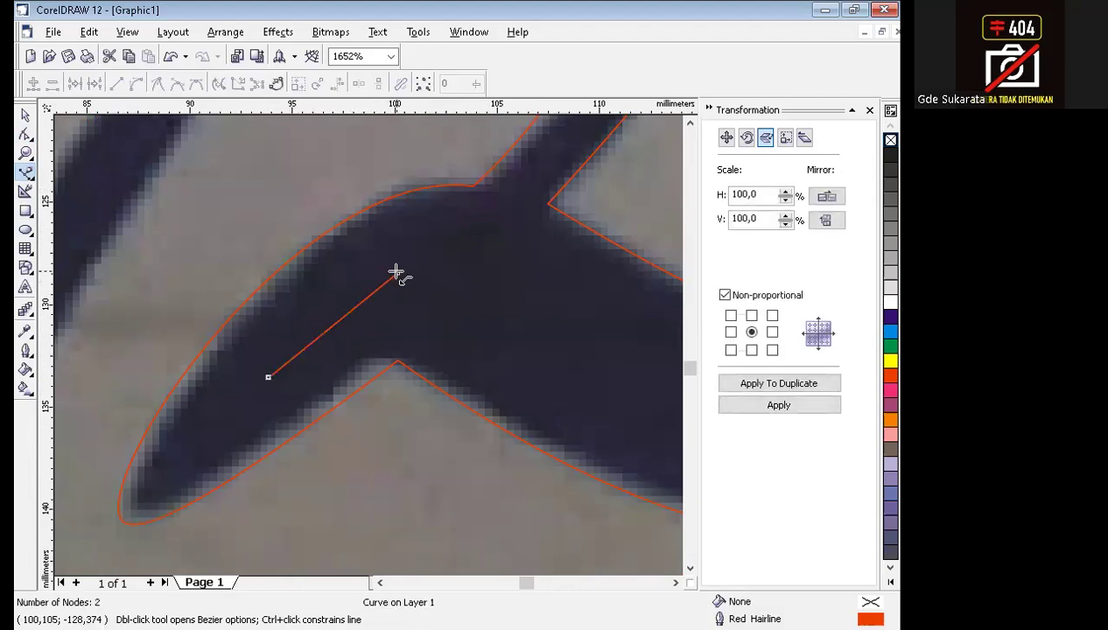
Convert the two-node shape's segments to curves and bend them apart into a narrow leaf shape.
click(24, 136)
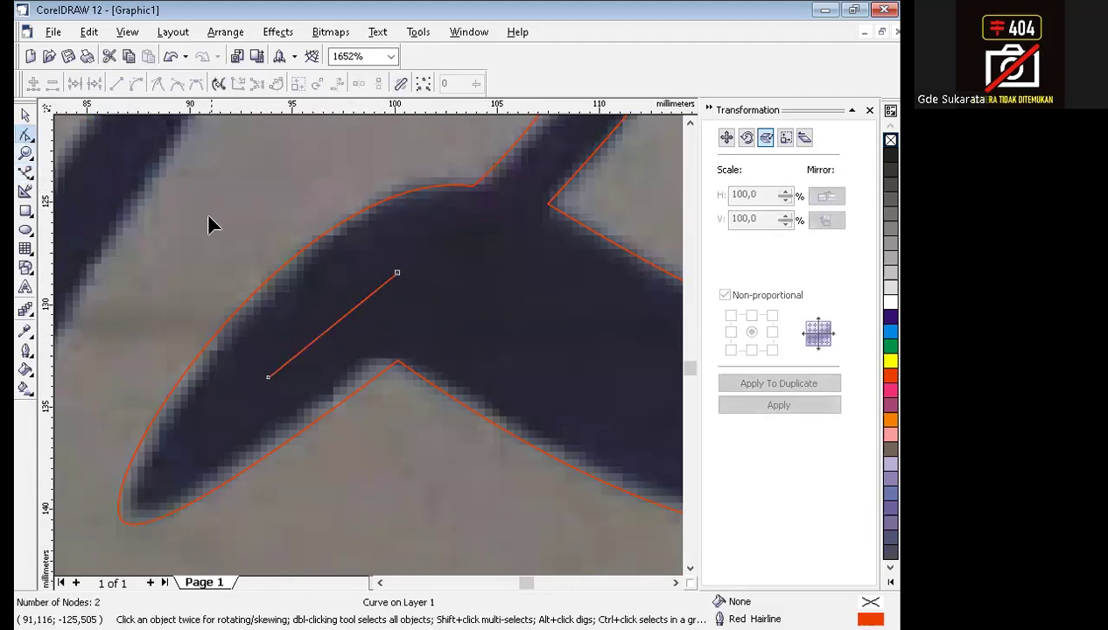
drag(494, 455, 494, 455)
click(136, 84)
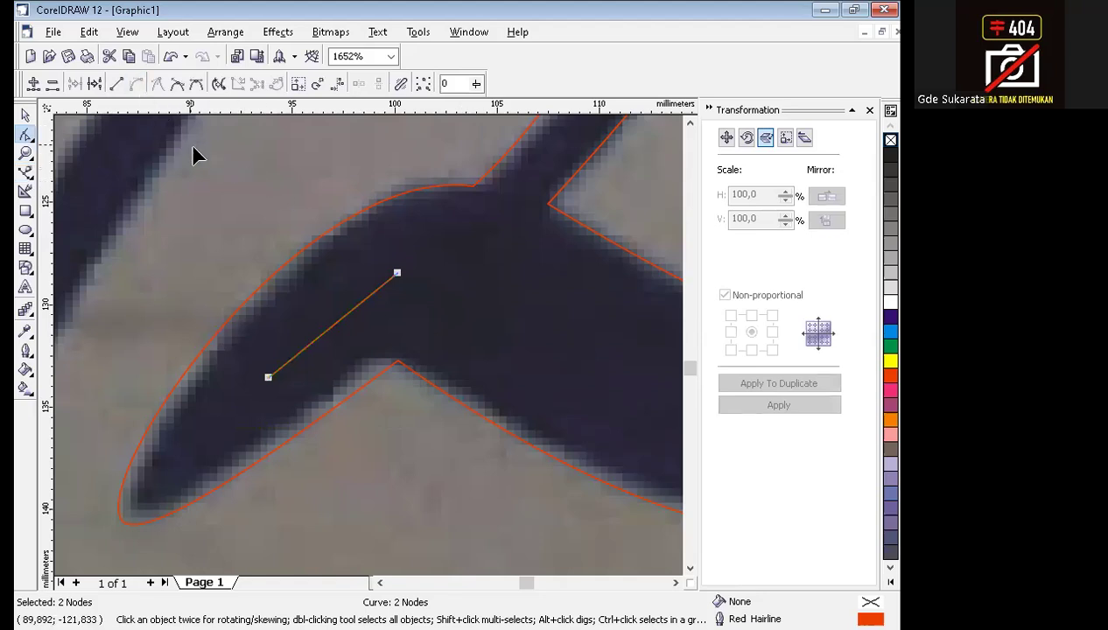
mouse_move(331, 335)
mouse_down()
mouse_move(339, 324)
mouse_move(331, 350)
mouse_up()
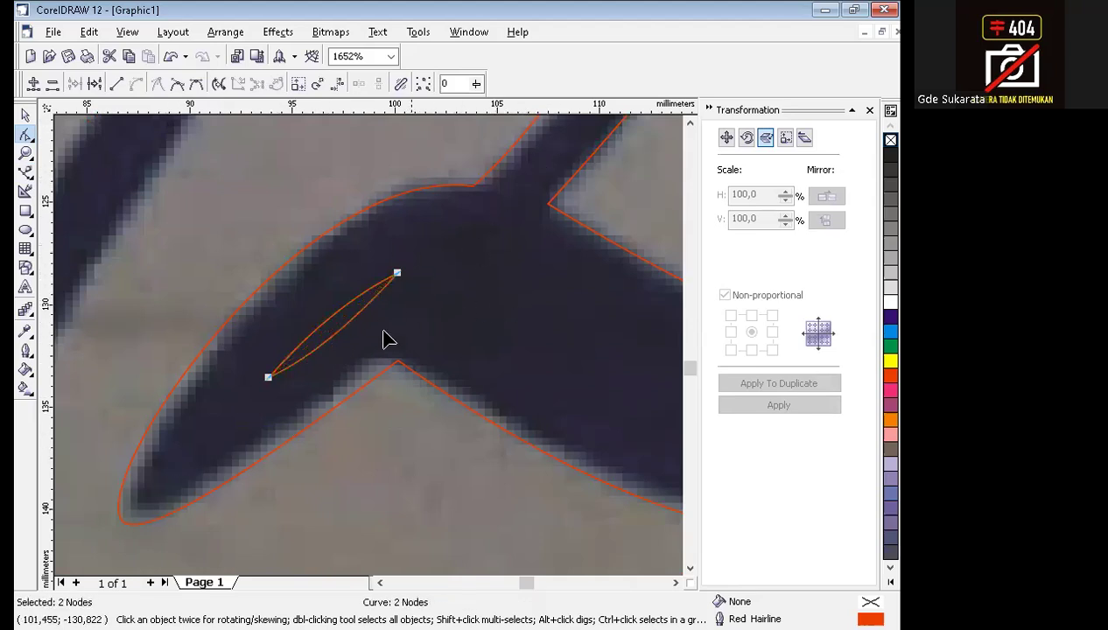
Shorten the leaf shape by moving its upper node inward, and adjust its lower end to smooth both sides.
click(399, 282)
click(399, 280)
drag(396, 276, 338, 317)
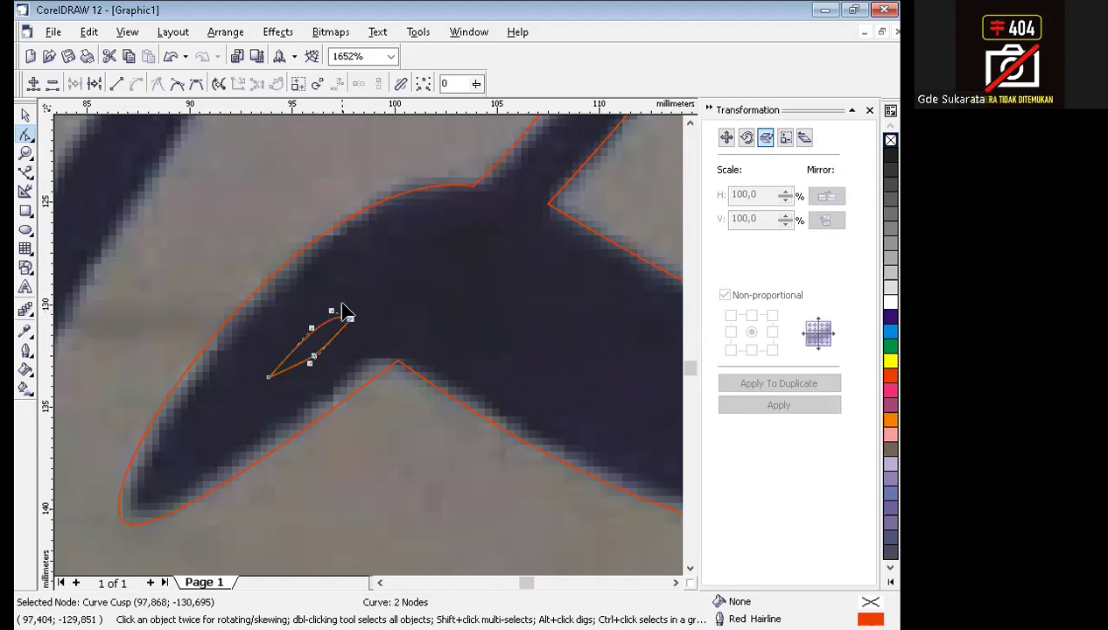
drag(314, 359, 265, 378)
click(369, 495)
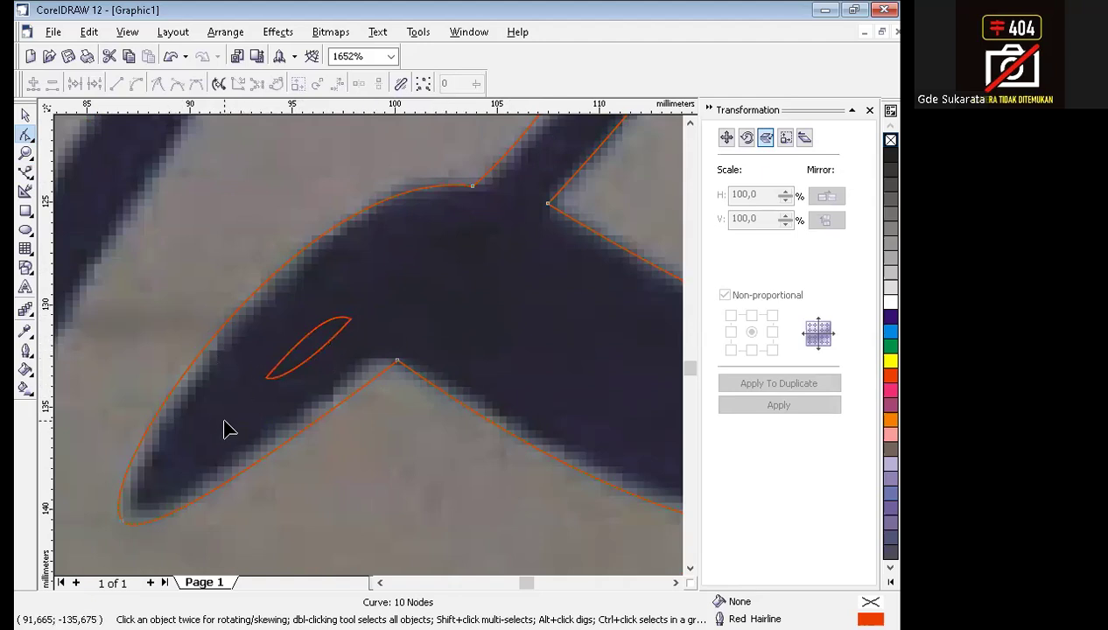
Combine the 2's outline with the inner leaf shape into one curve, fill it yellow, and deselect it.
scroll(225, 428, down, 2)
click(25, 116)
click(431, 237)
click(310, 216)
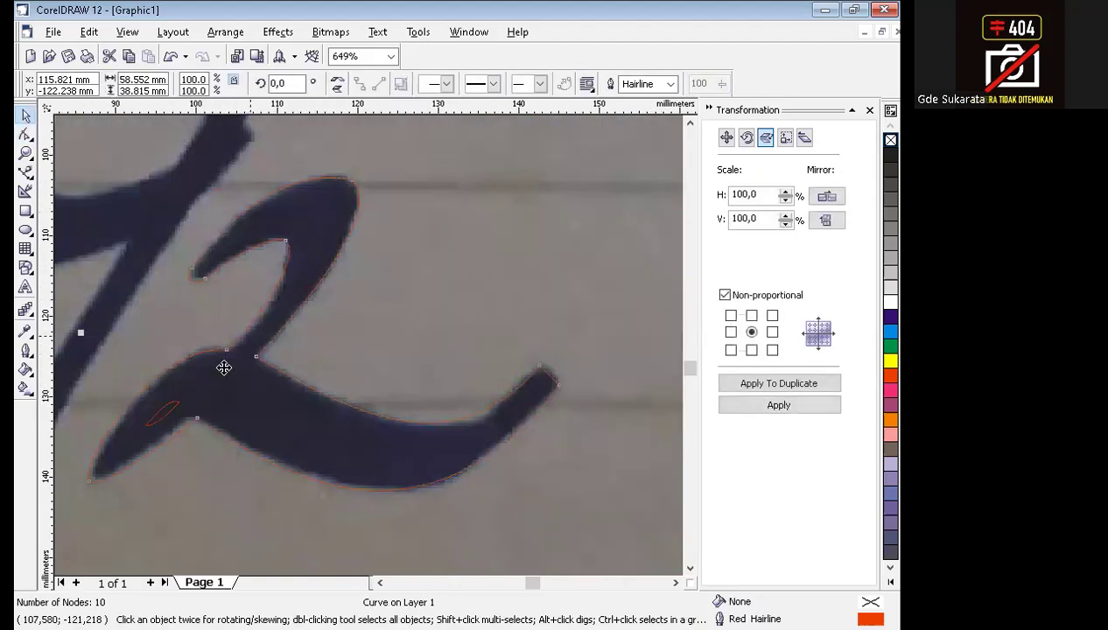
shift+click(170, 409)
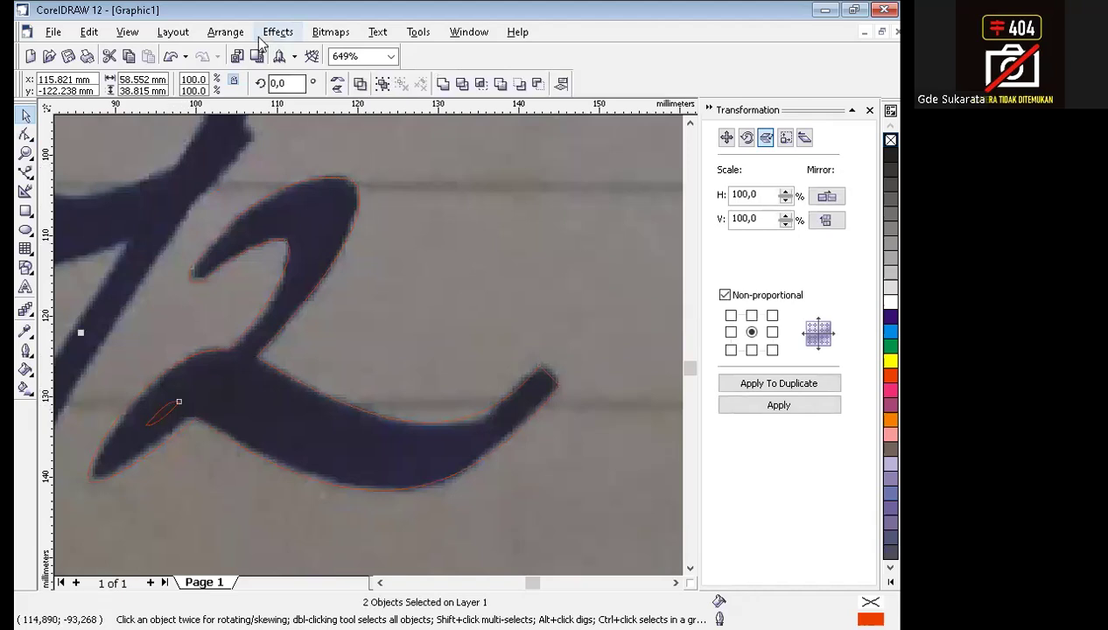
click(226, 33)
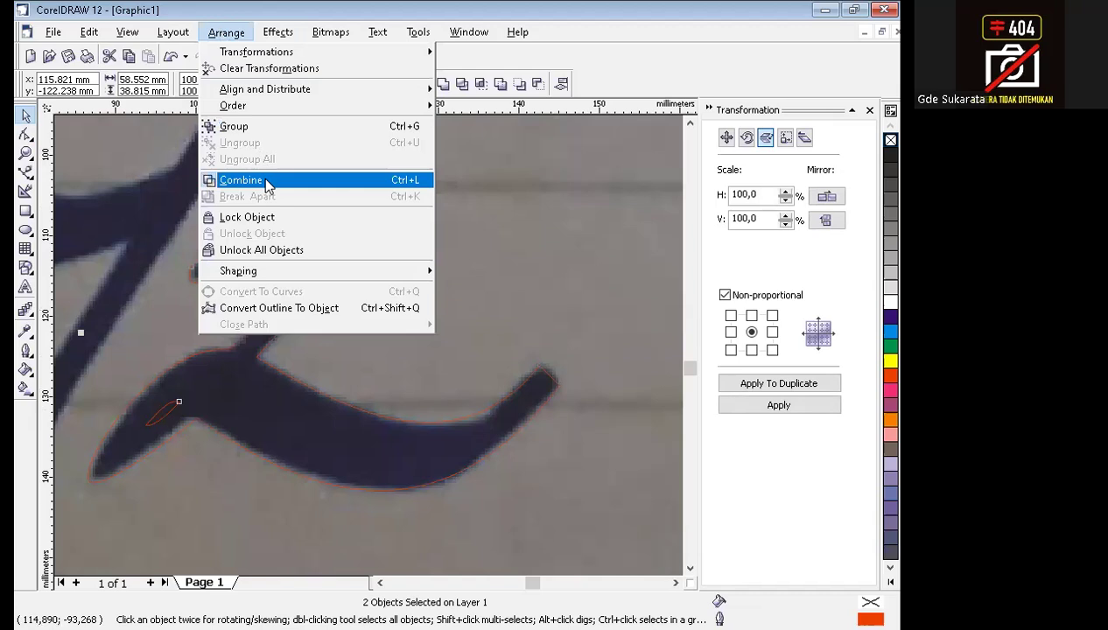
click(241, 181)
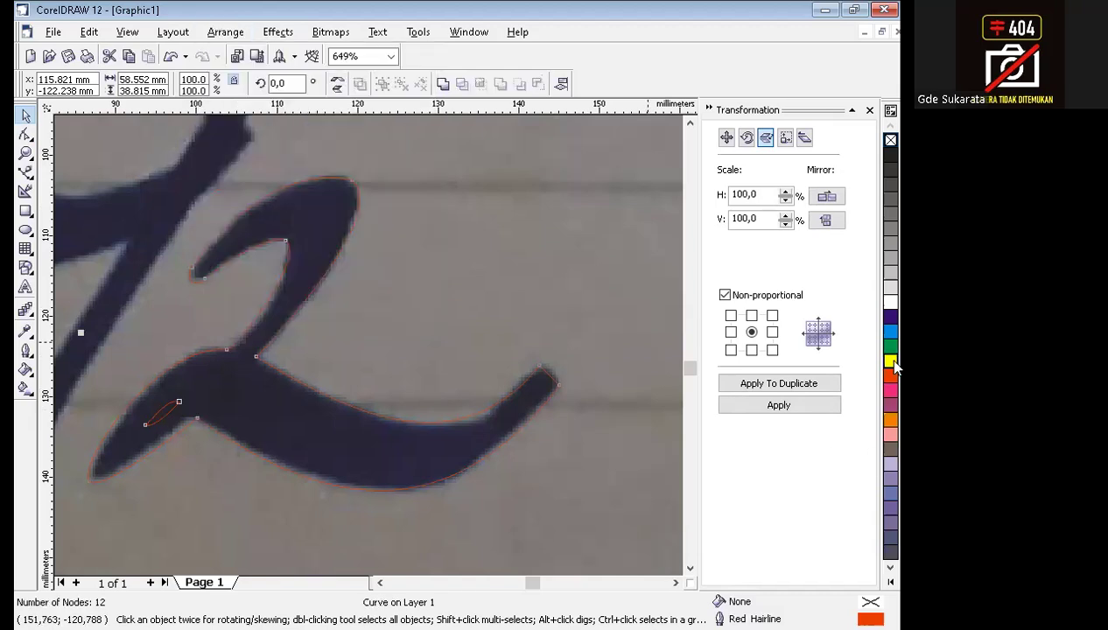
click(891, 361)
click(521, 336)
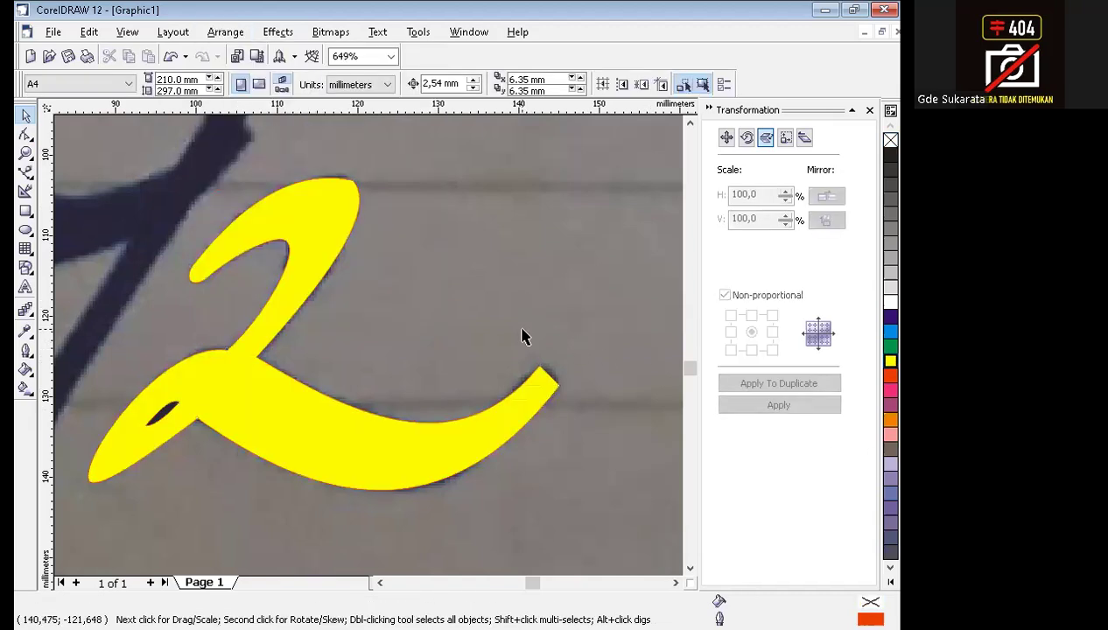
Bend the straight end segment of the 2's tail outward with the Shape tool to follow the rounded stroke.
click(536, 391)
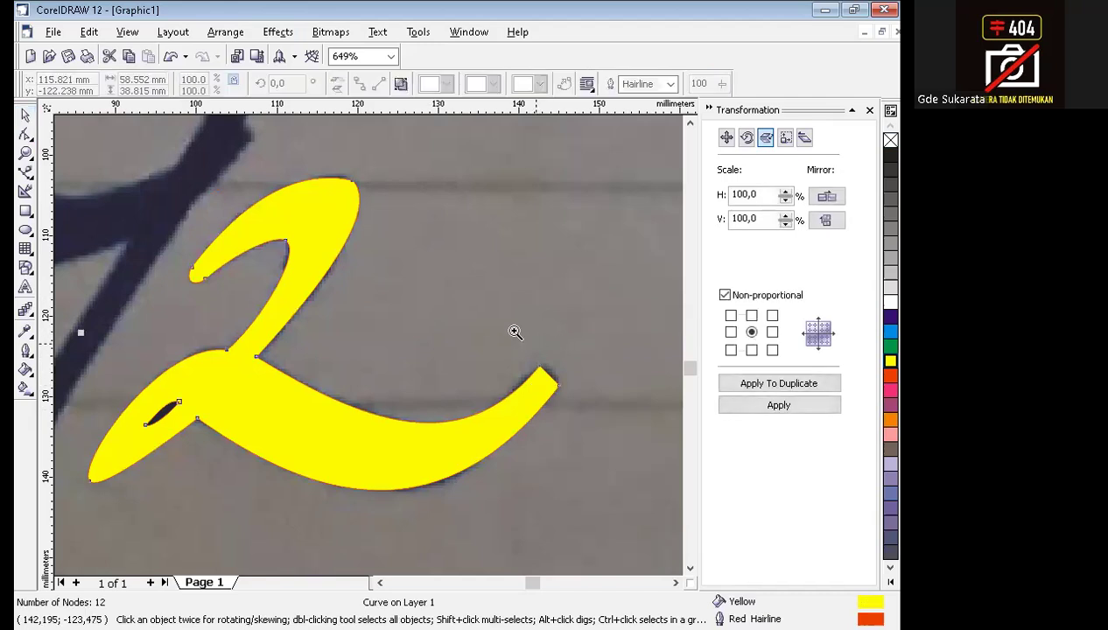
drag(603, 426, 616, 439)
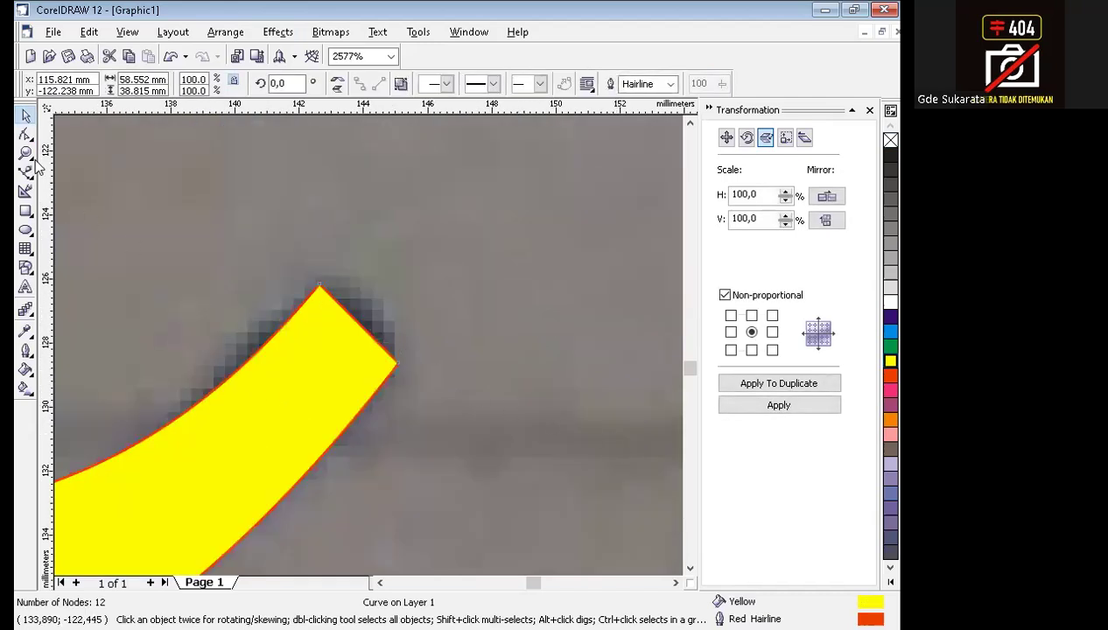
click(25, 134)
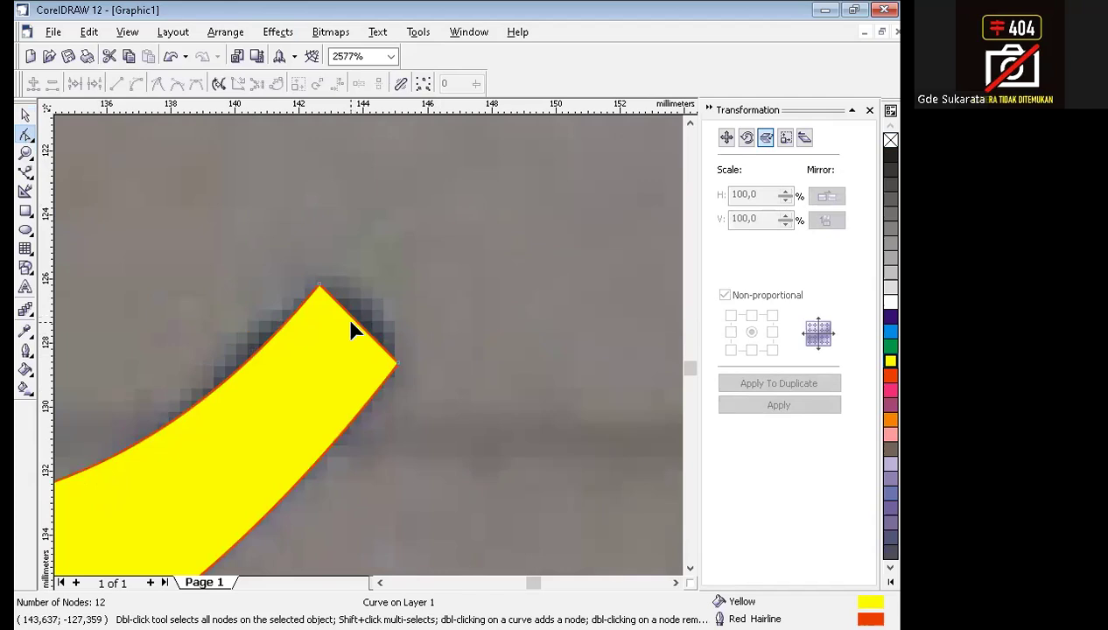
click(355, 322)
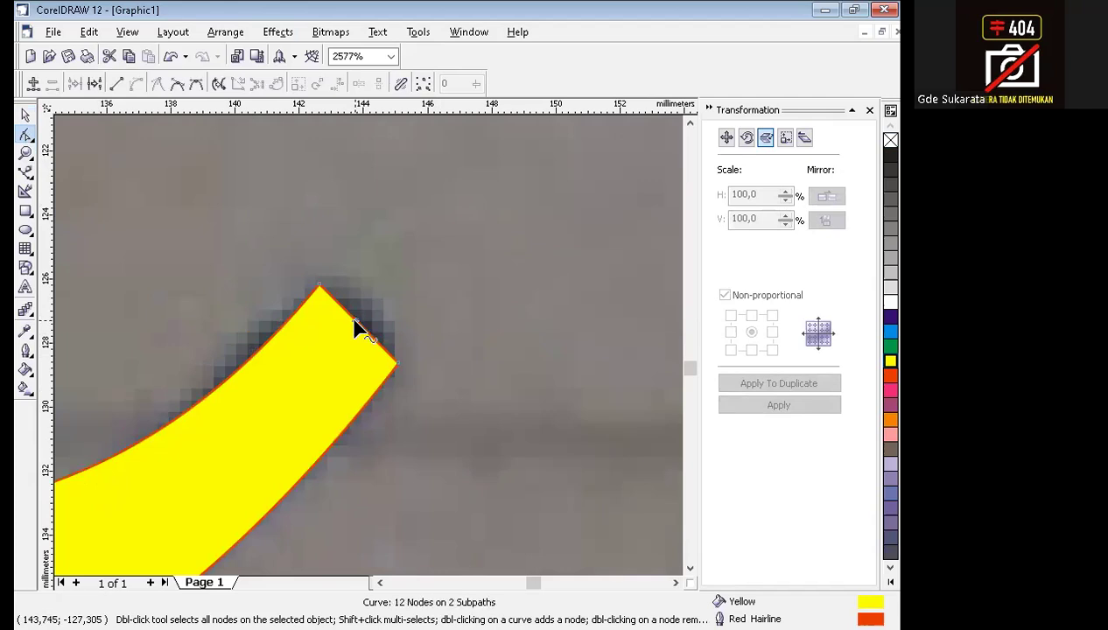
right_click(356, 322)
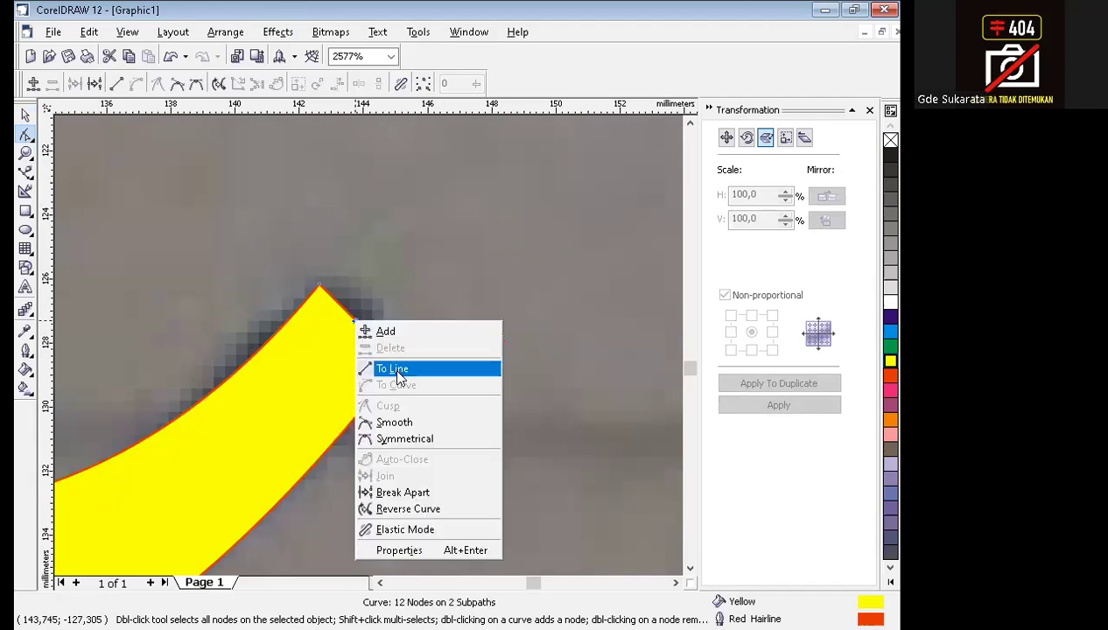
click(435, 262)
drag(362, 327, 380, 297)
Round the 2's tail tip by adjusting the control handles of its two end nodes, and deselect the shape.
click(319, 285)
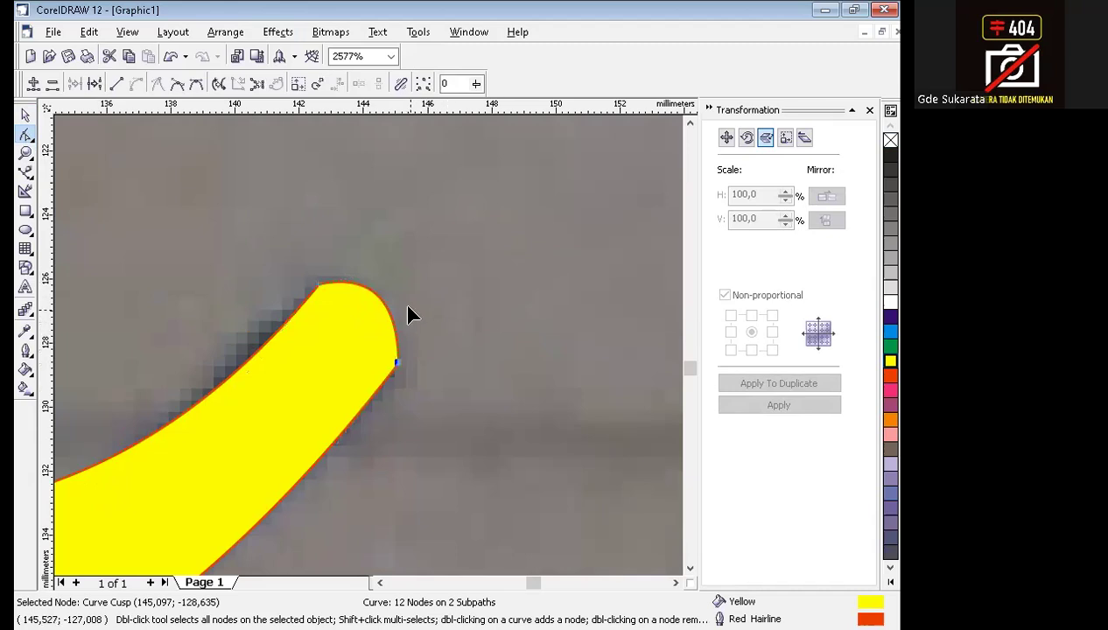
drag(425, 308, 429, 314)
drag(398, 304, 399, 303)
click(355, 258)
click(320, 288)
drag(350, 259, 353, 249)
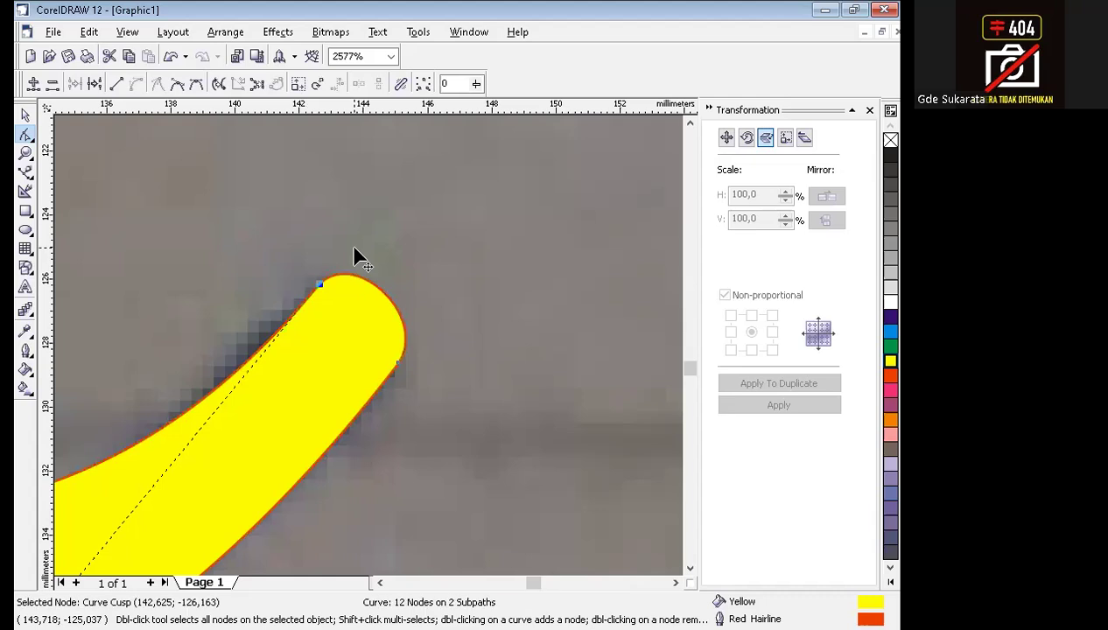
click(397, 361)
click(480, 393)
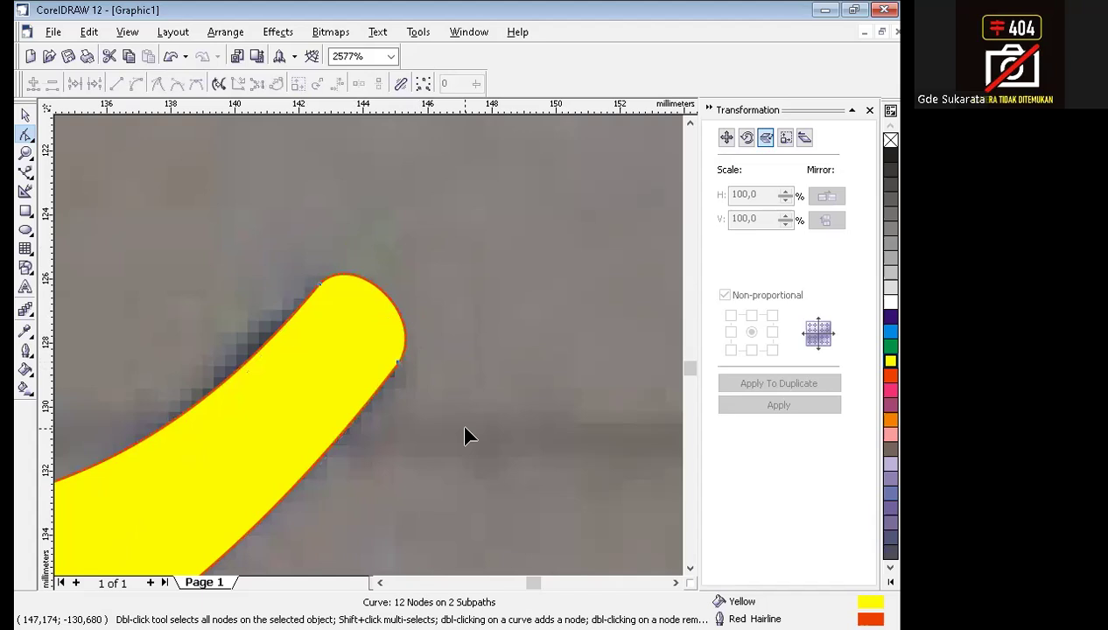
key(F3)
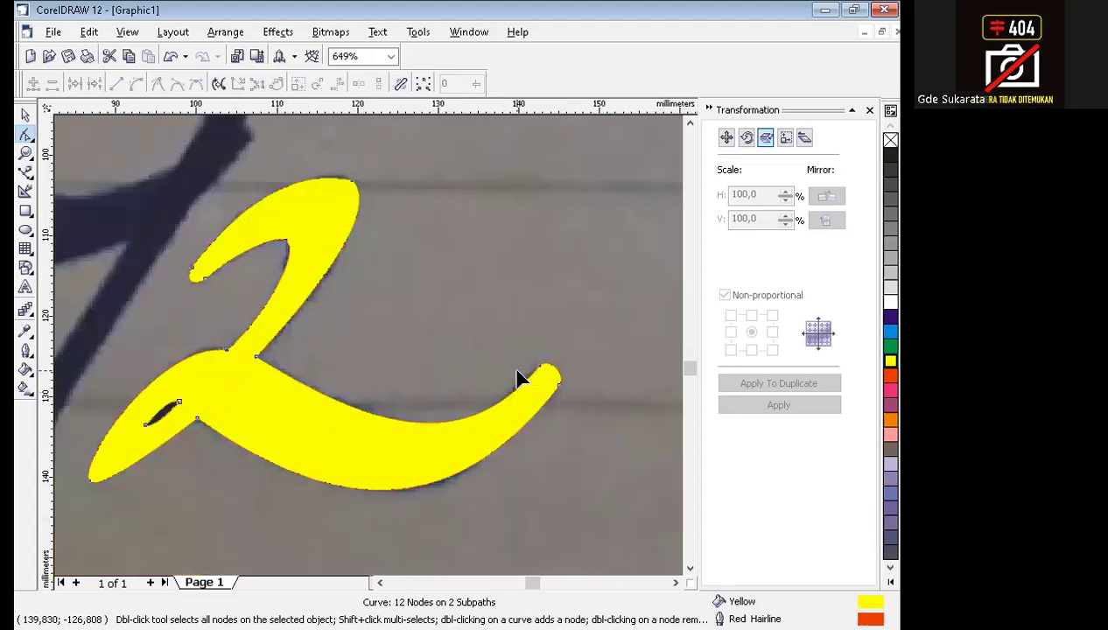
key(F3)
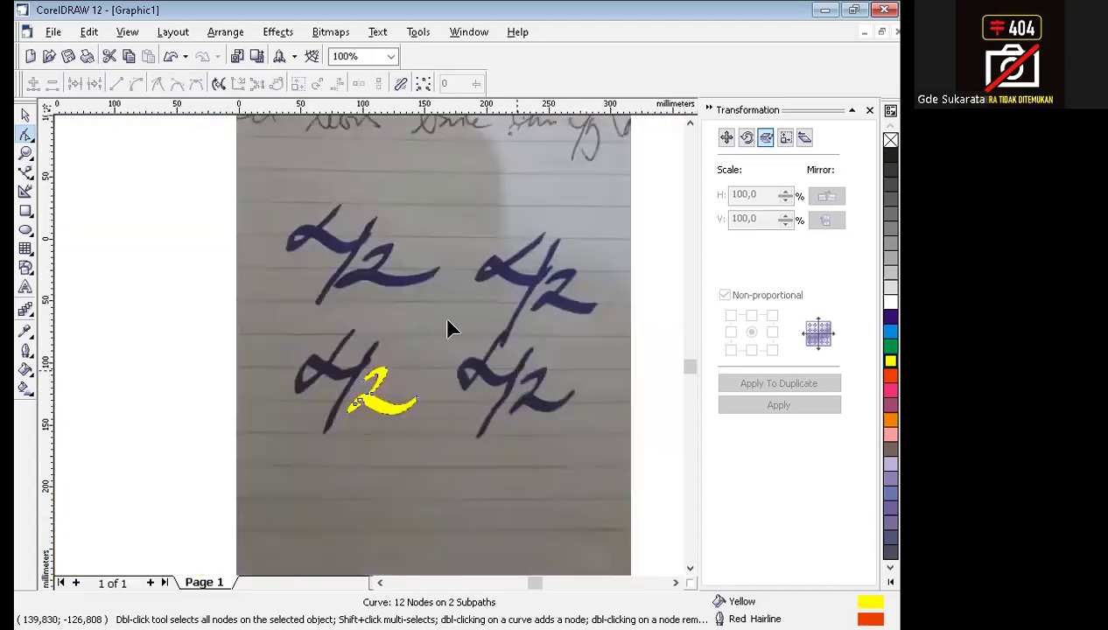
click(25, 114)
click(132, 298)
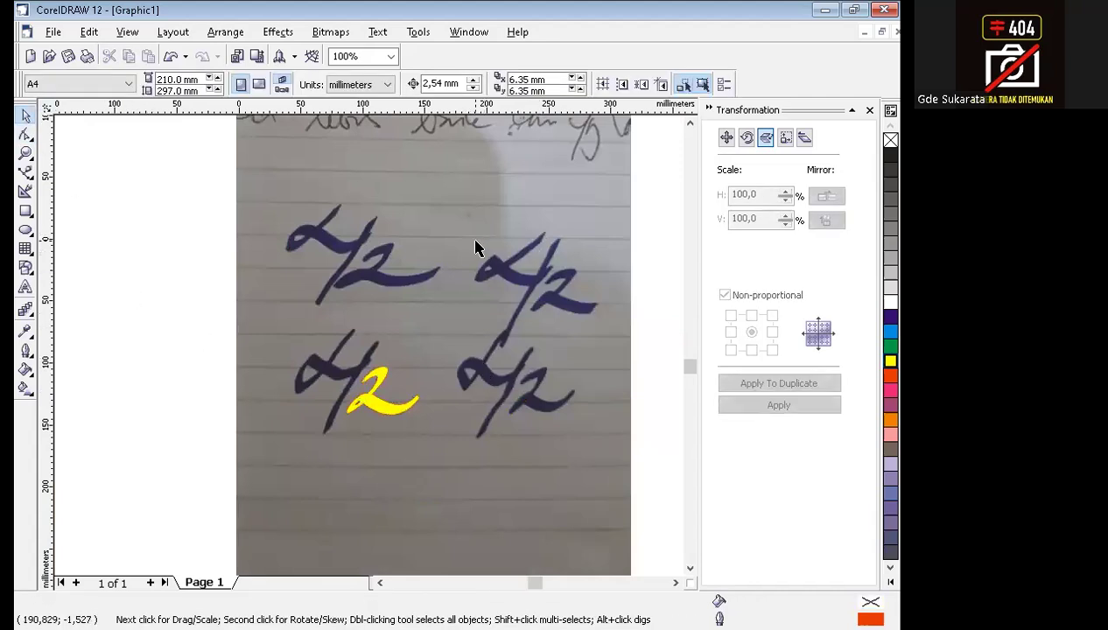
With the Bezier tool, start outlining the upper-right handwritten alpha and slash, placing nodes from the alpha's upper tip to the slash's top.
drag(448, 207, 605, 376)
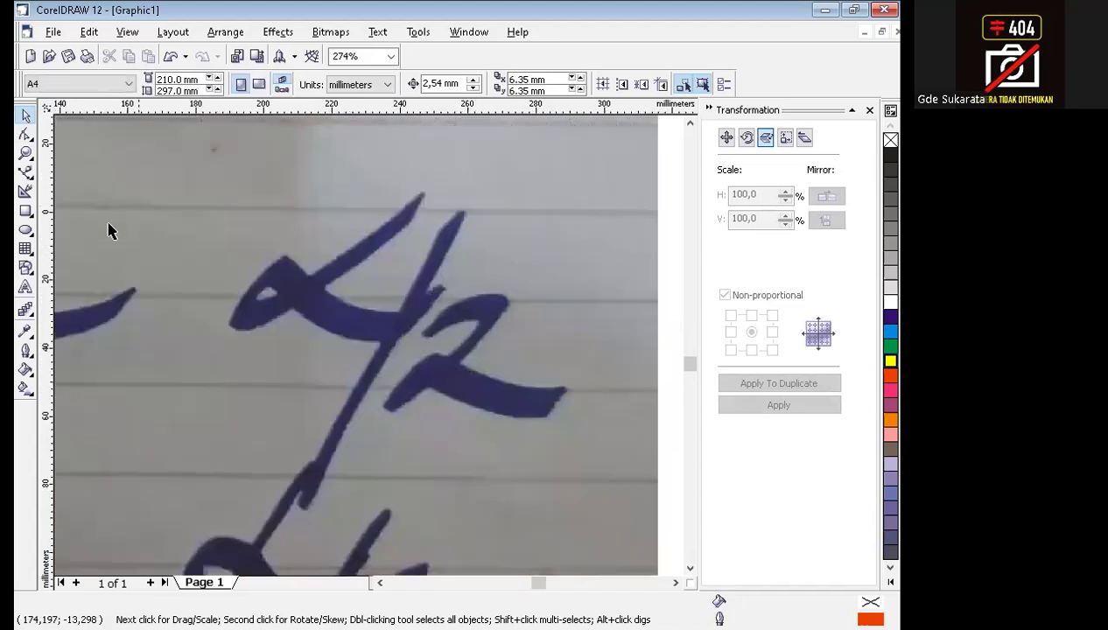
click(26, 174)
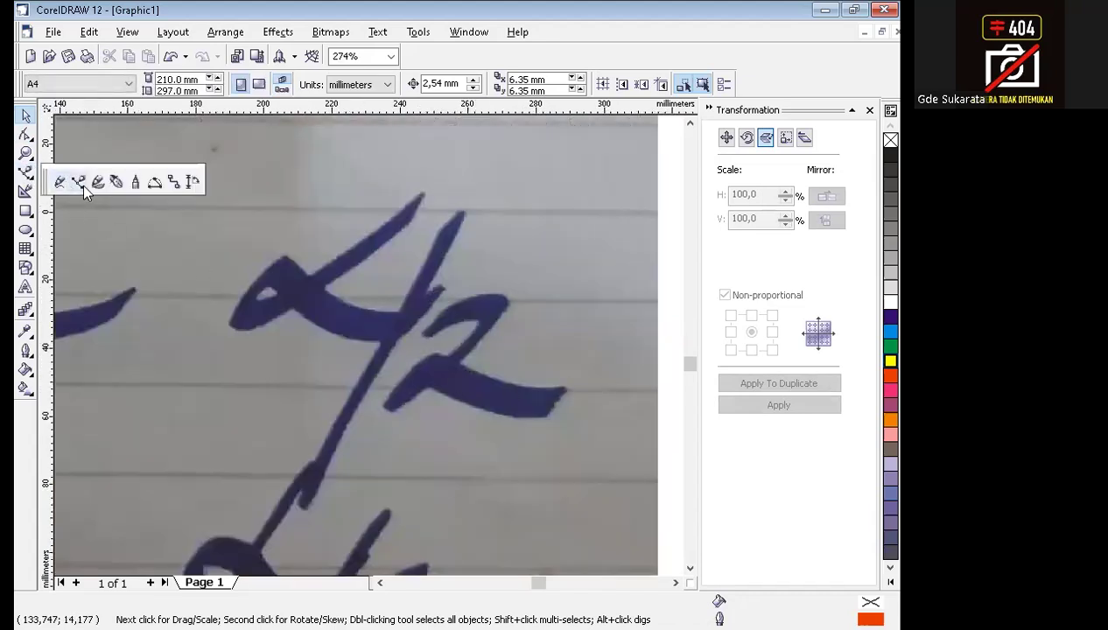
click(79, 182)
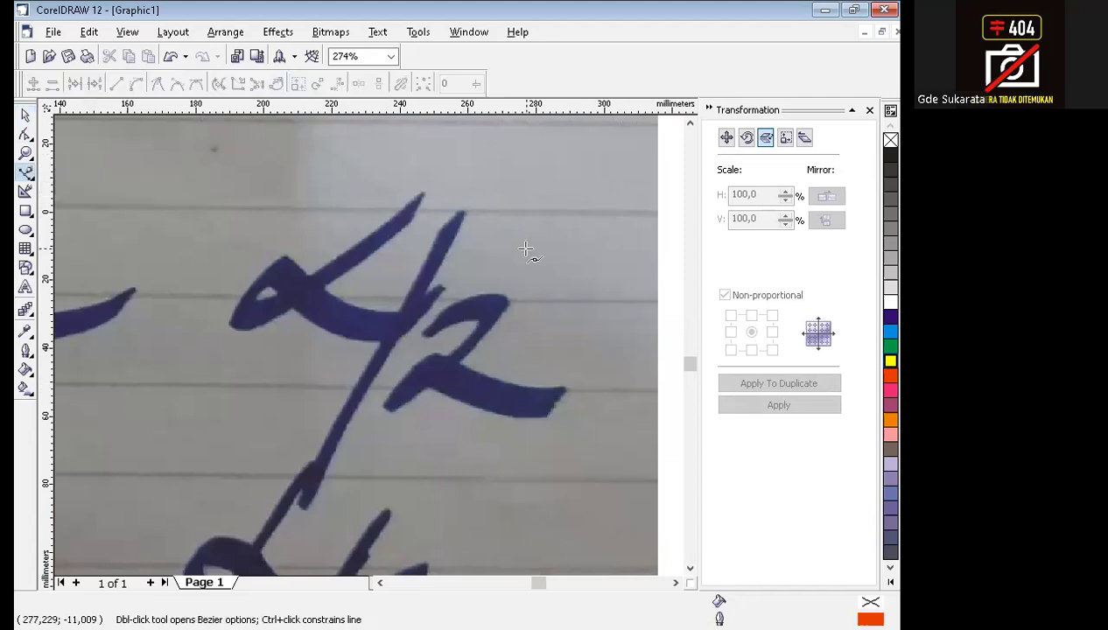
click(423, 192)
click(409, 223)
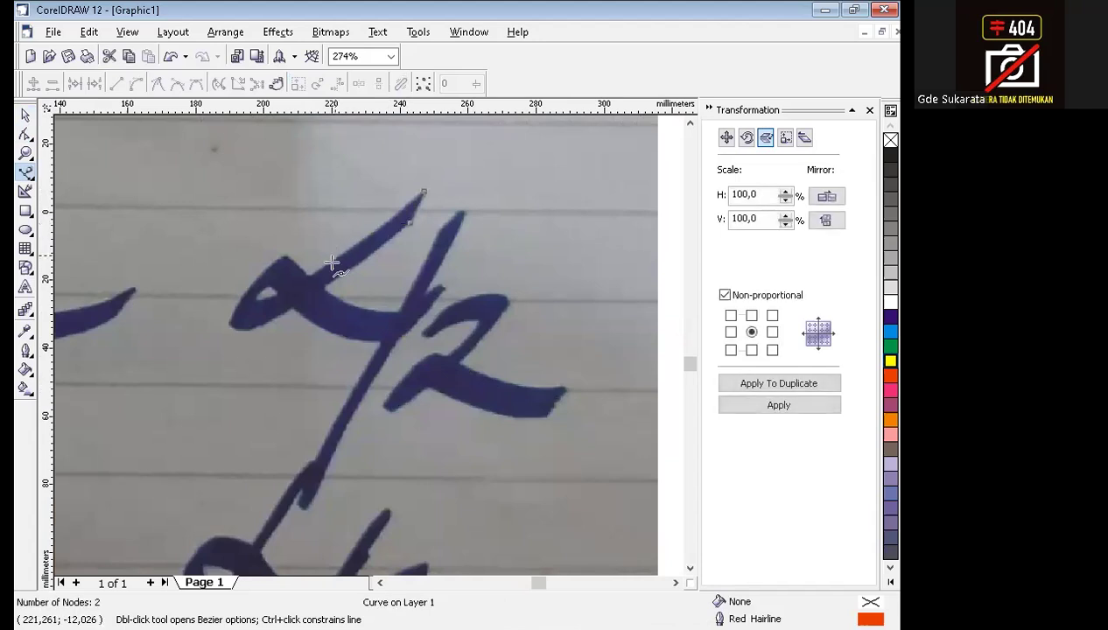
click(326, 289)
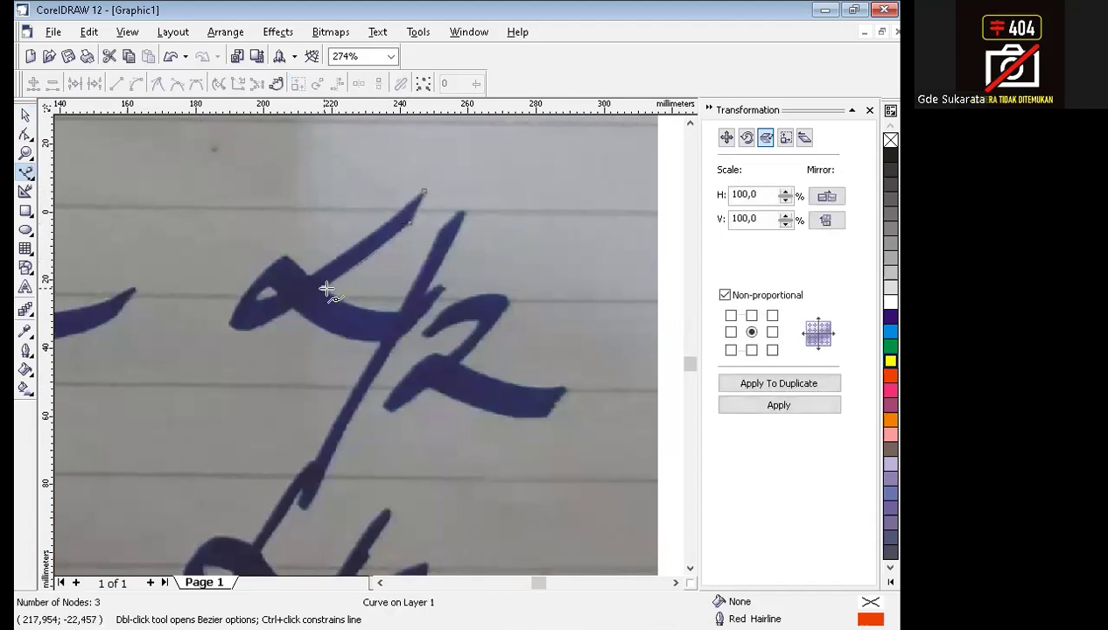
click(395, 313)
click(439, 229)
click(468, 210)
Continue the outline around the short spur, the slash's lower end and the alpha's loop, closing it at the starting node.
click(424, 291)
click(443, 287)
click(446, 290)
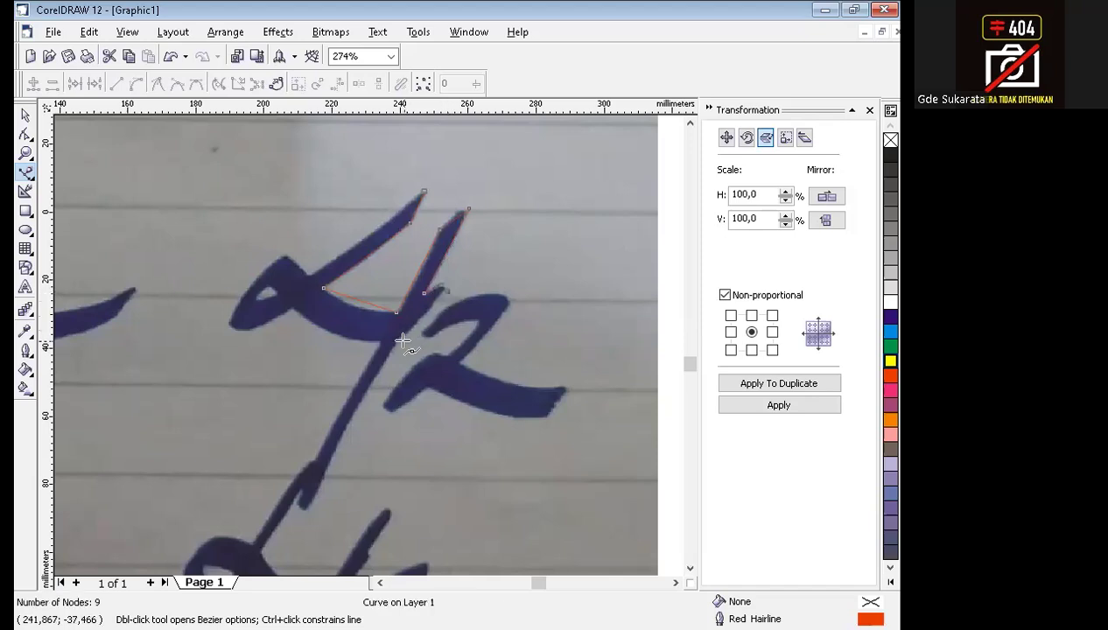
click(396, 341)
click(303, 510)
click(294, 503)
click(381, 341)
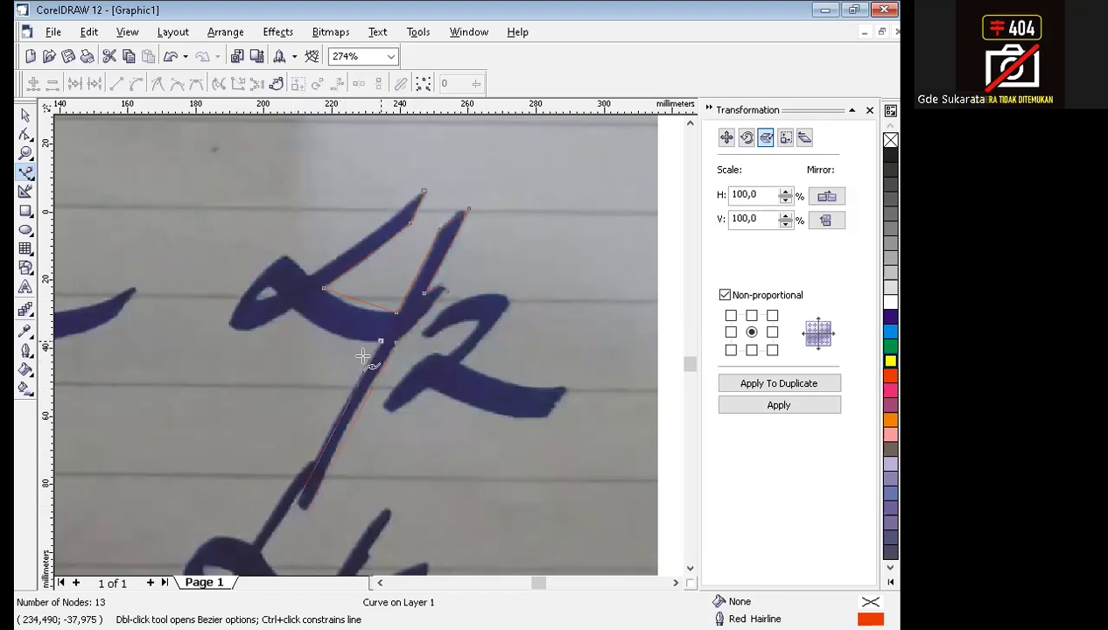
click(291, 306)
click(230, 325)
click(286, 254)
click(305, 273)
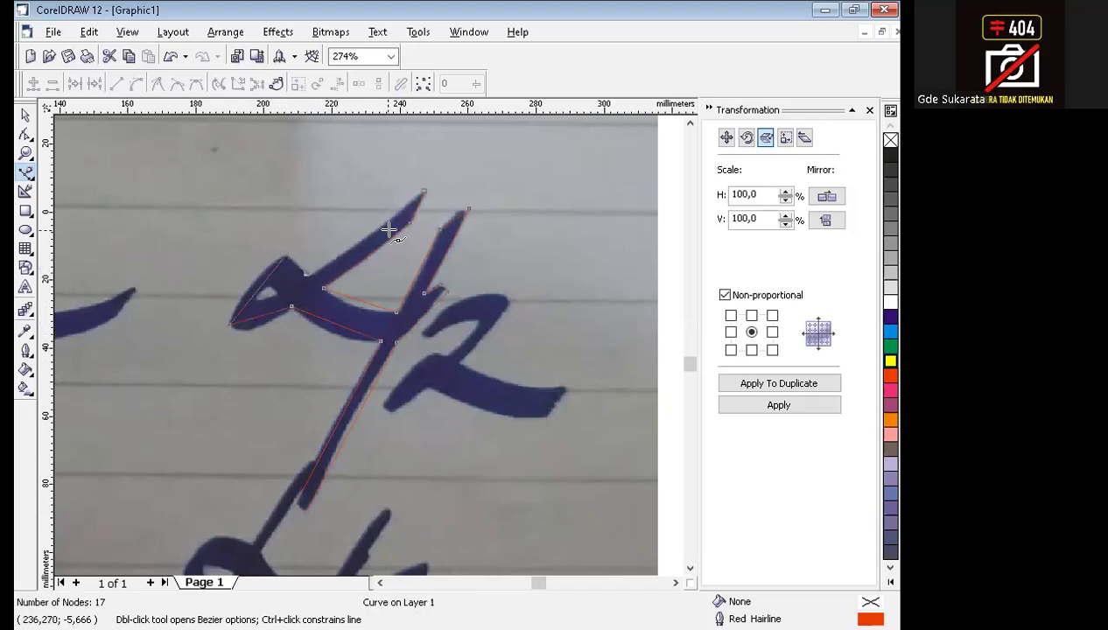
click(424, 192)
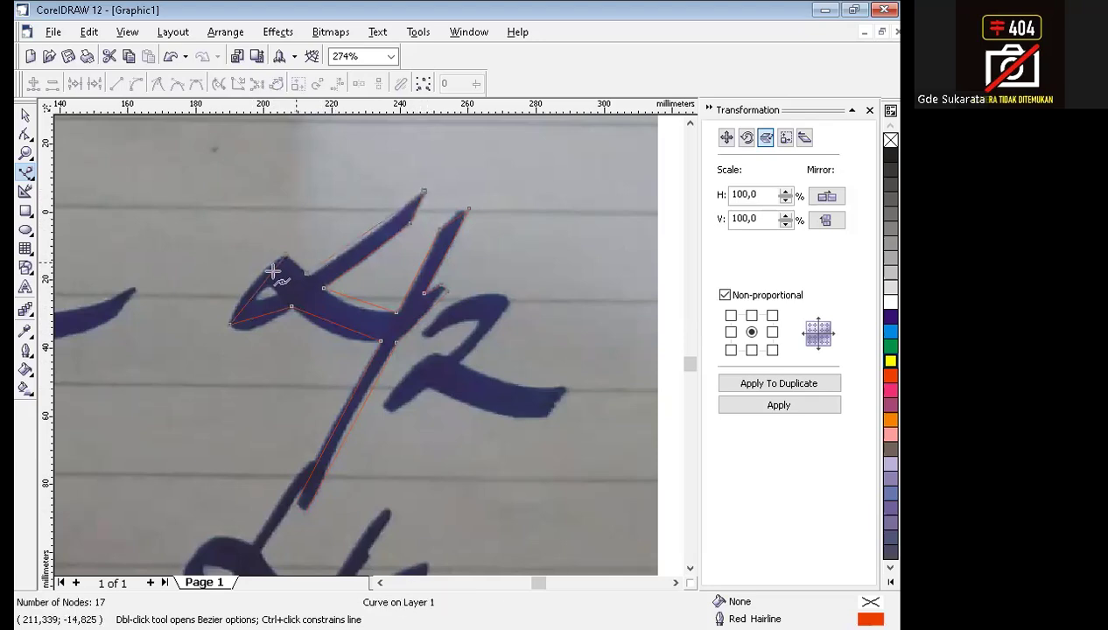
Convert all segments of the alpha-and-slash outline to curves and bend the alpha's sides to follow the handwritten stroke.
click(26, 133)
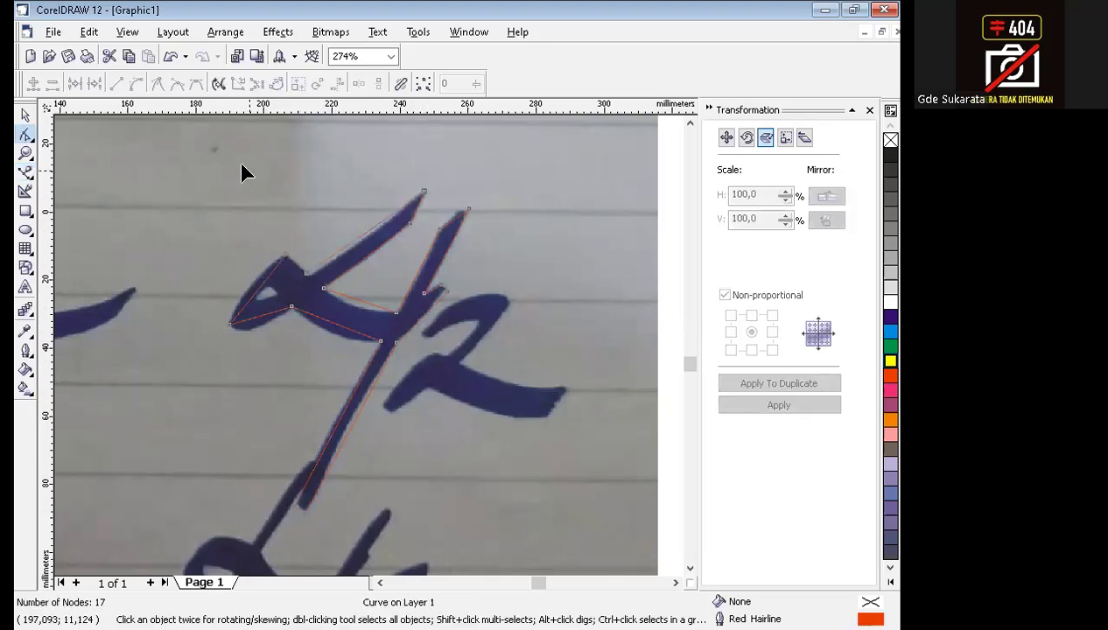
key(ctrl+a)
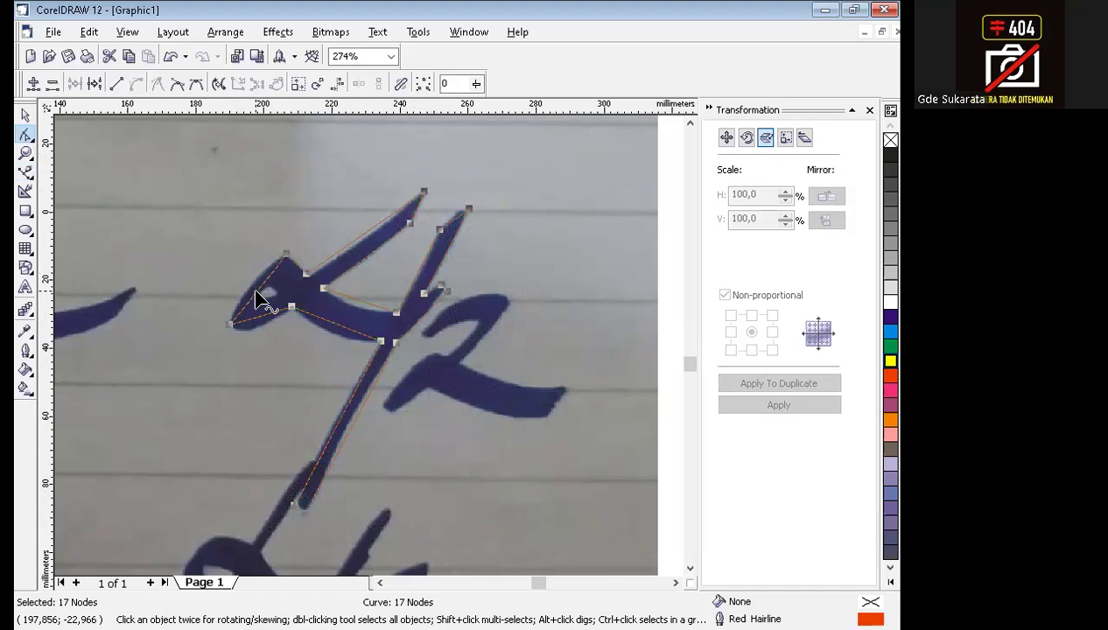
drag(259, 298, 251, 337)
drag(341, 332, 336, 343)
drag(363, 306, 366, 314)
drag(356, 247, 368, 258)
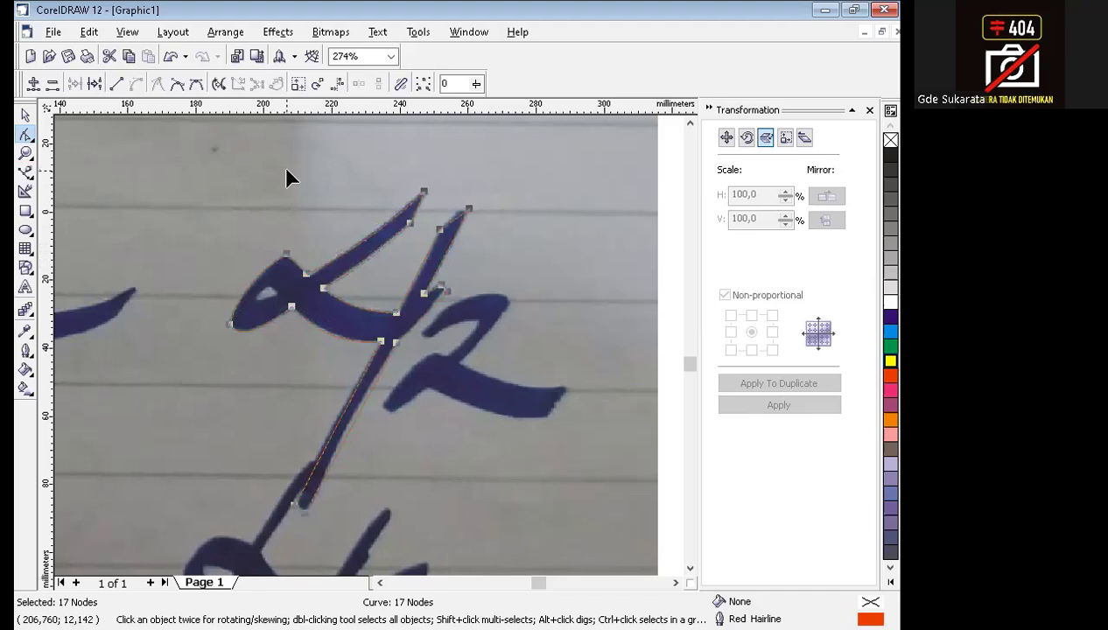
Bend the slash's long sides to follow the stroke and adjust the curve at the tip of the short spur.
scroll(515, 388, up, 2)
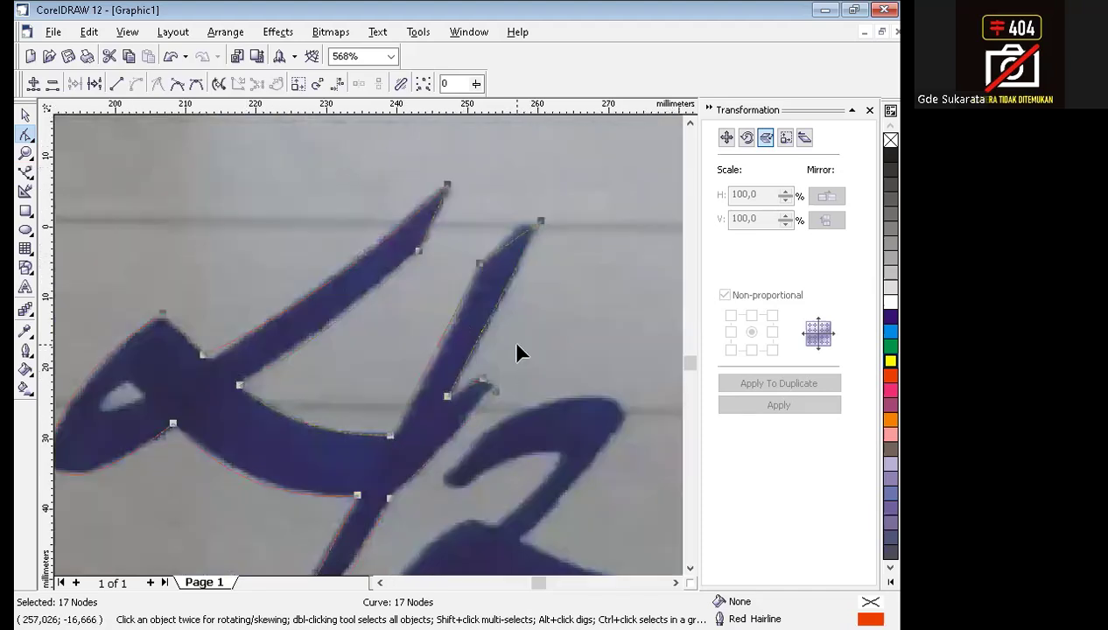
drag(440, 343, 449, 347)
click(501, 401)
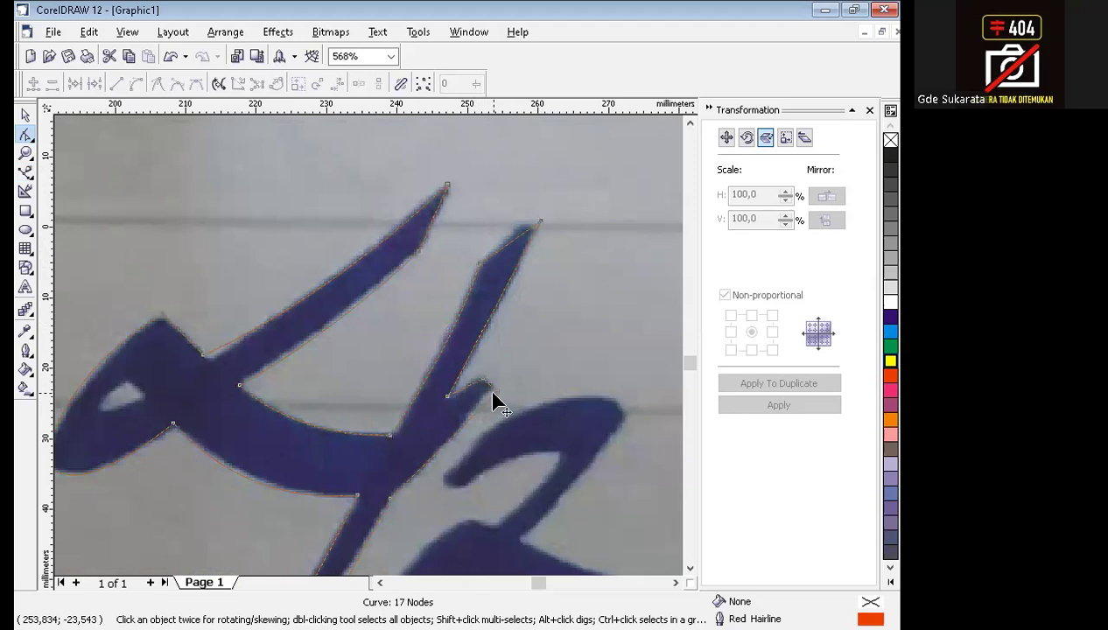
click(494, 402)
mouse_move(461, 434)
mouse_down()
mouse_move(454, 427)
mouse_move(482, 422)
mouse_up()
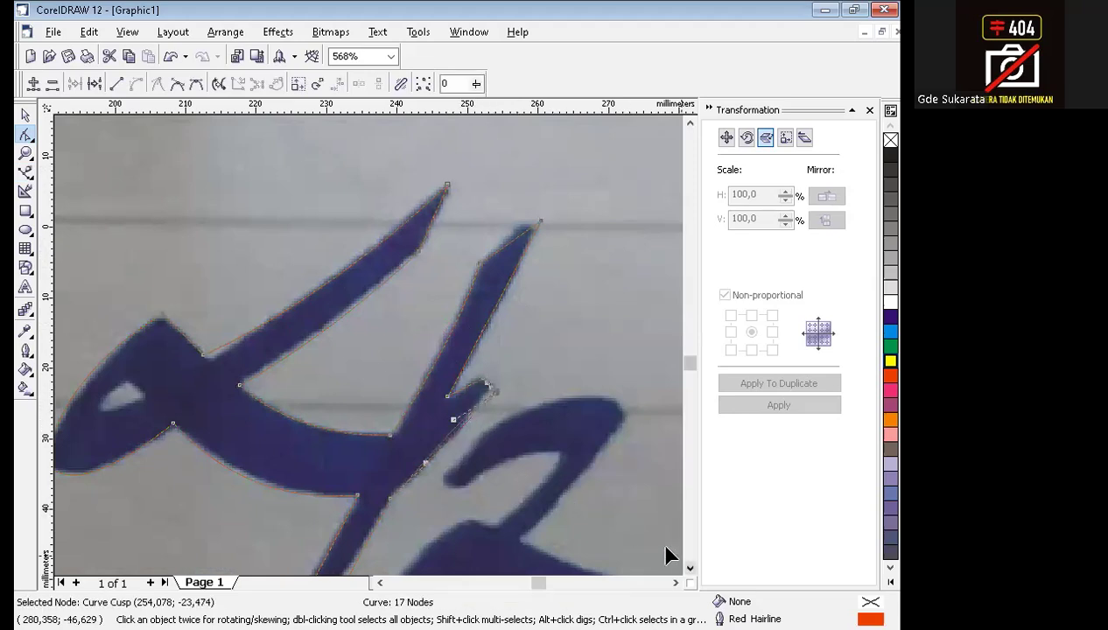
scroll(664, 551, down, 4)
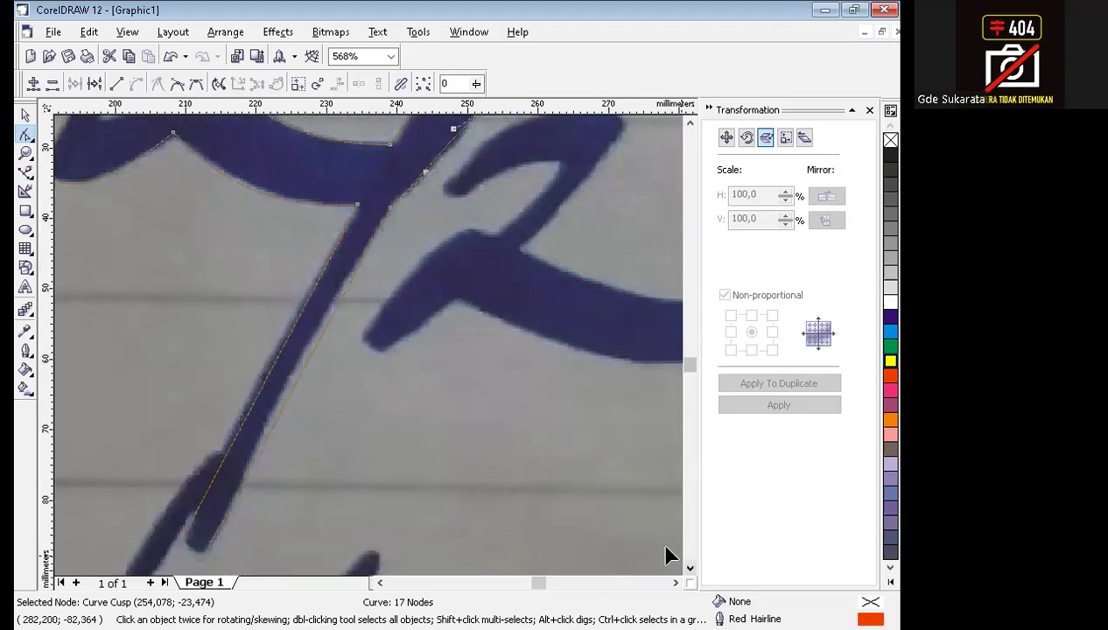
drag(269, 377, 283, 393)
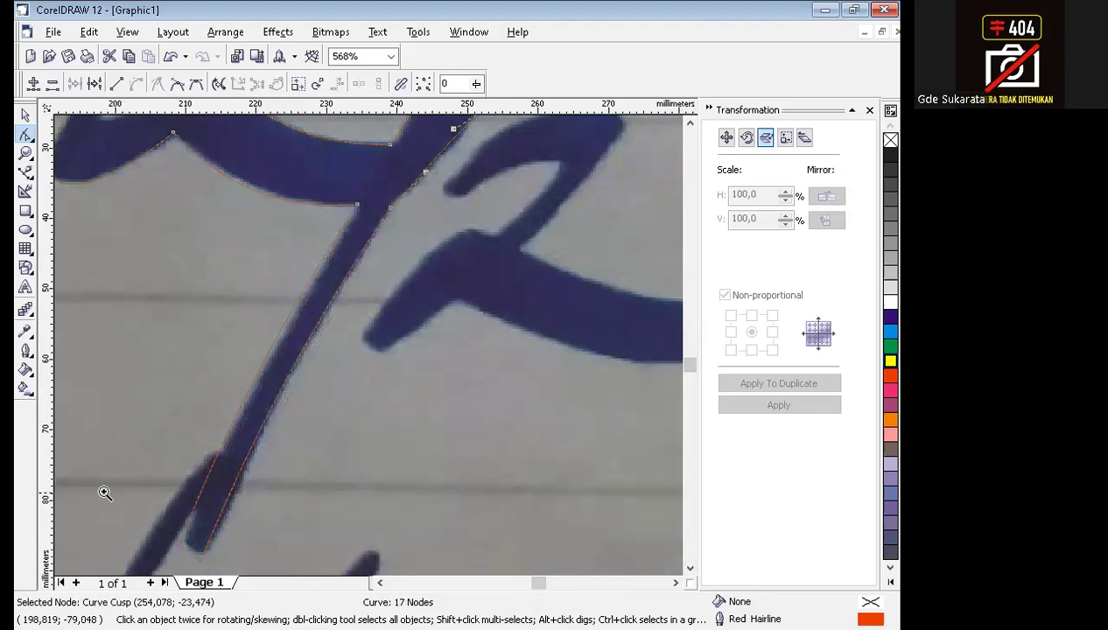
Bend the slash's bottom edge outward and round it by adjusting the control handles of its two end nodes.
scroll(101, 490, up, 3)
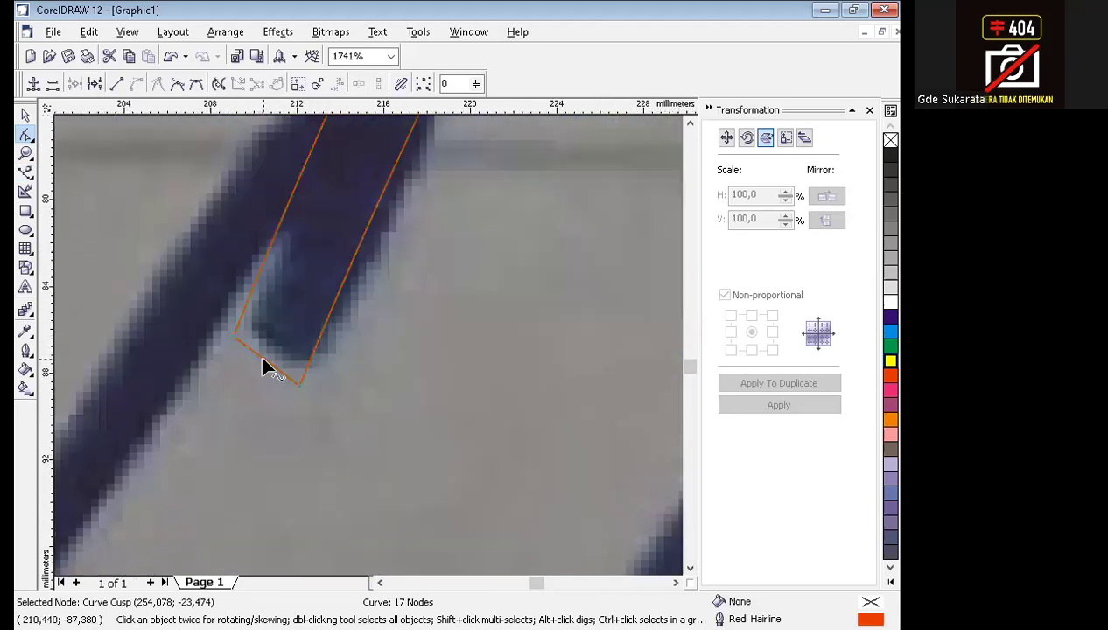
drag(263, 364, 247, 399)
click(233, 335)
drag(222, 408, 217, 389)
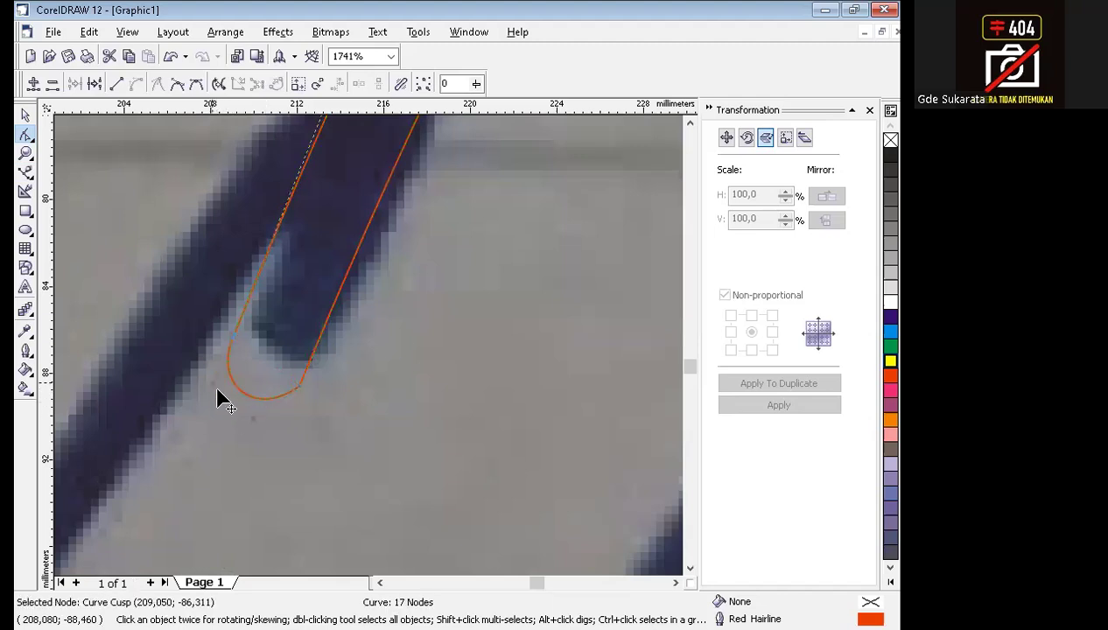
click(300, 385)
drag(276, 428, 273, 432)
drag(212, 383, 203, 399)
scroll(365, 380, down, 2)
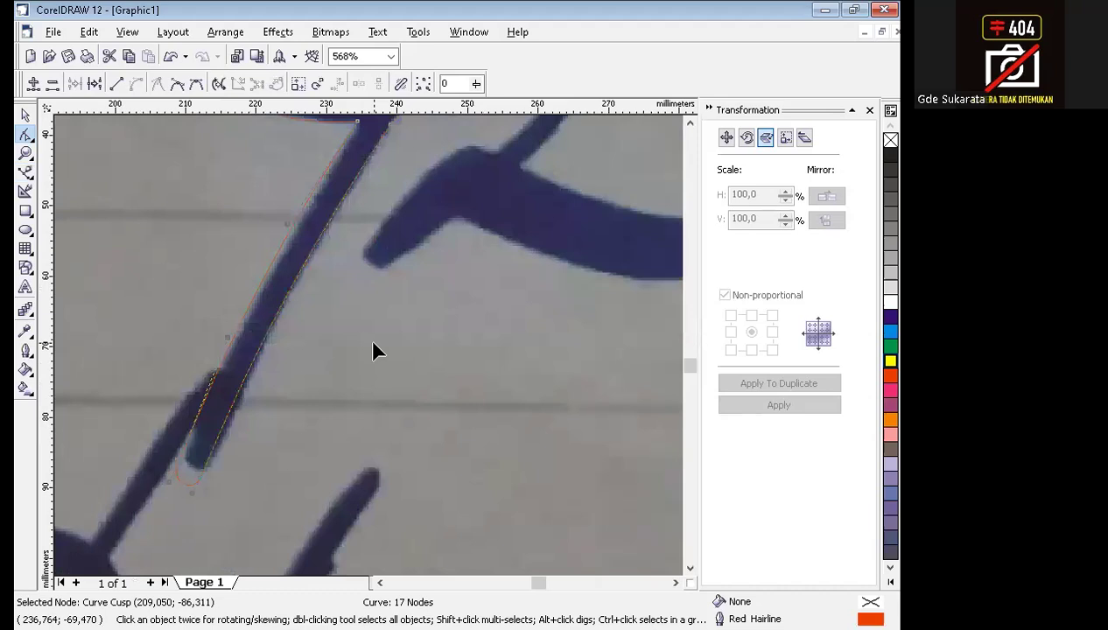
scroll(372, 350, down, 2)
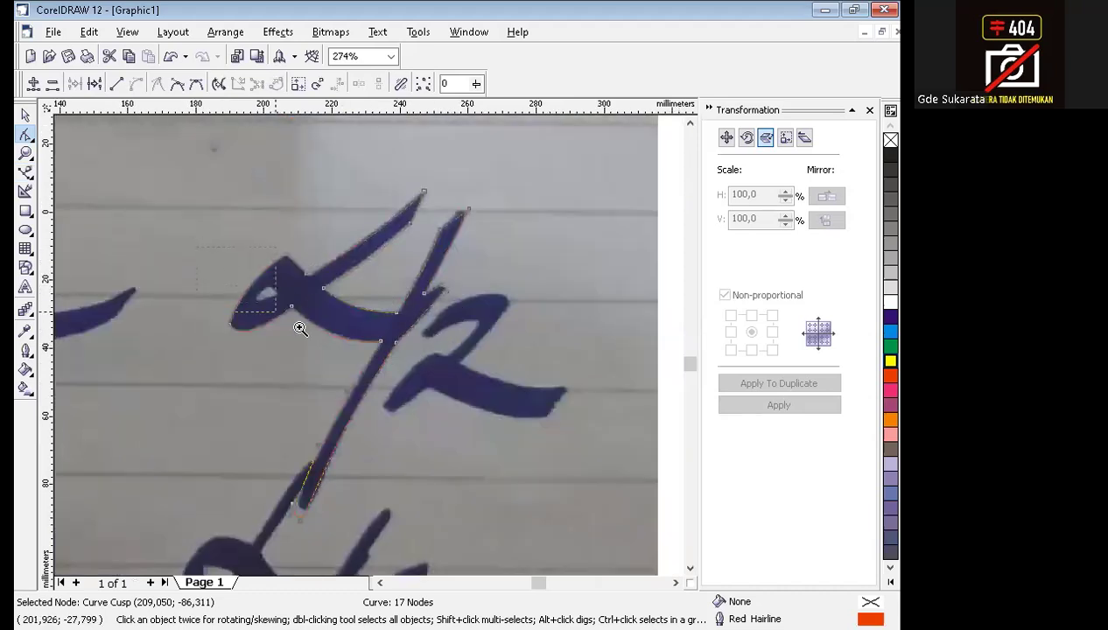
Trace the small opening inside the alpha's loop as a closed three-node shape with the Bezier tool.
scroll(299, 324, up, 4)
click(25, 171)
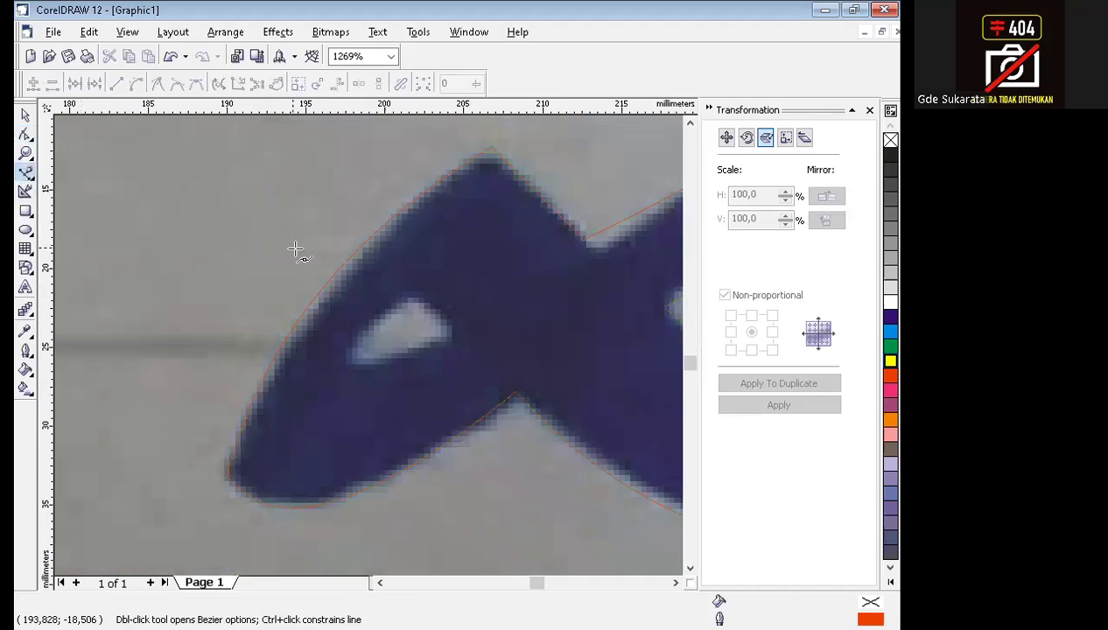
click(453, 332)
click(412, 301)
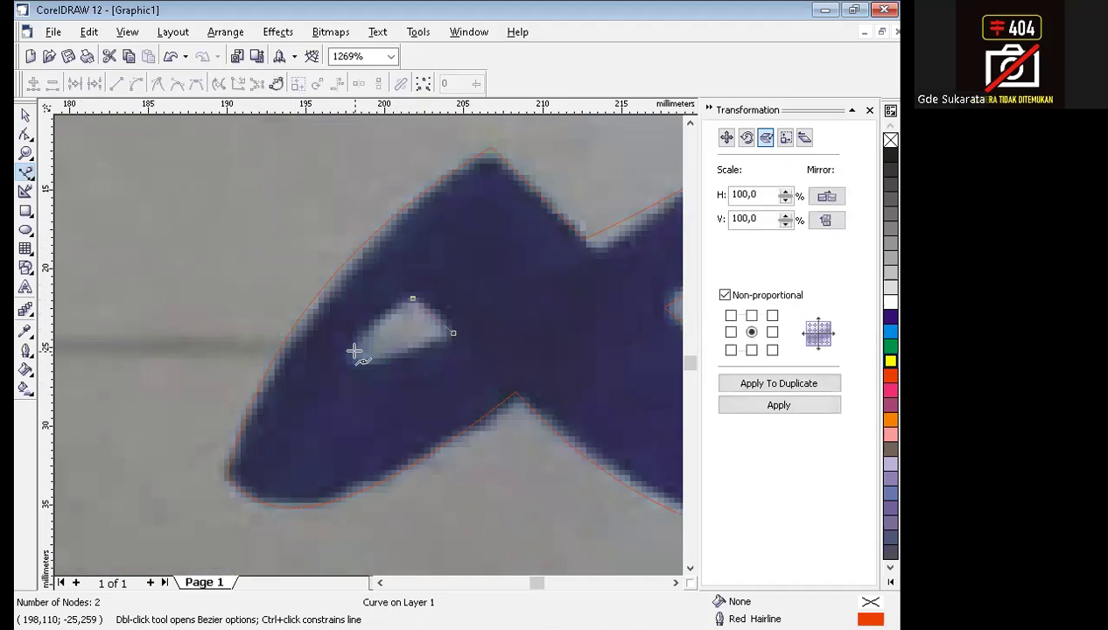
click(353, 366)
Convert the loop opening's three segments to curves and bend them outward to follow the opening's rounded edges.
click(26, 134)
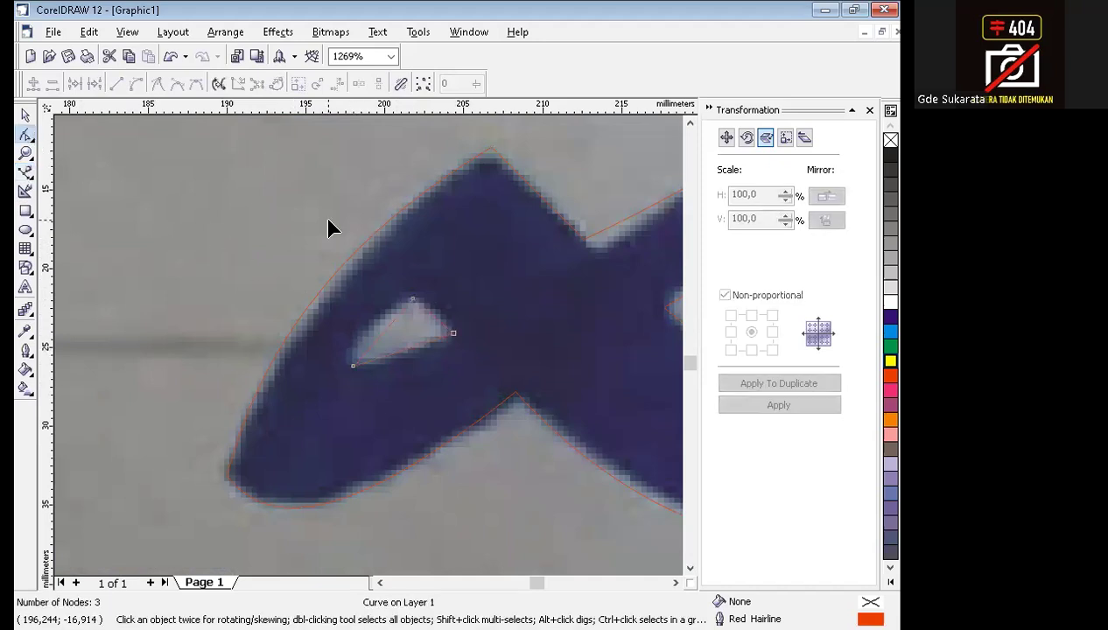
drag(511, 415, 513, 416)
click(135, 85)
drag(384, 327, 375, 323)
drag(404, 358, 390, 376)
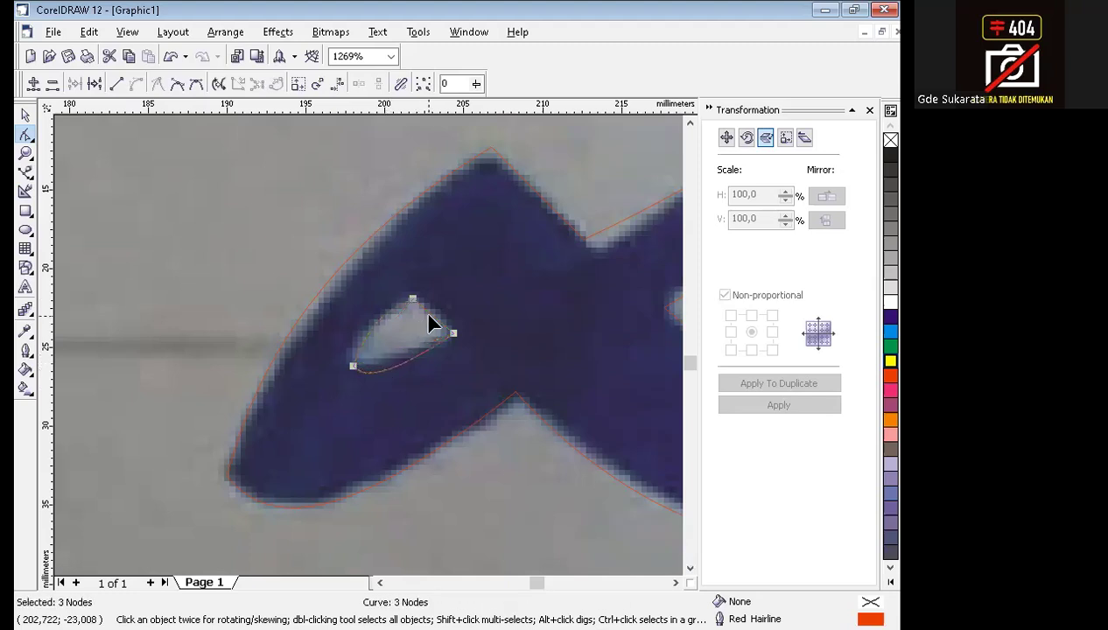
drag(431, 320, 451, 316)
click(26, 118)
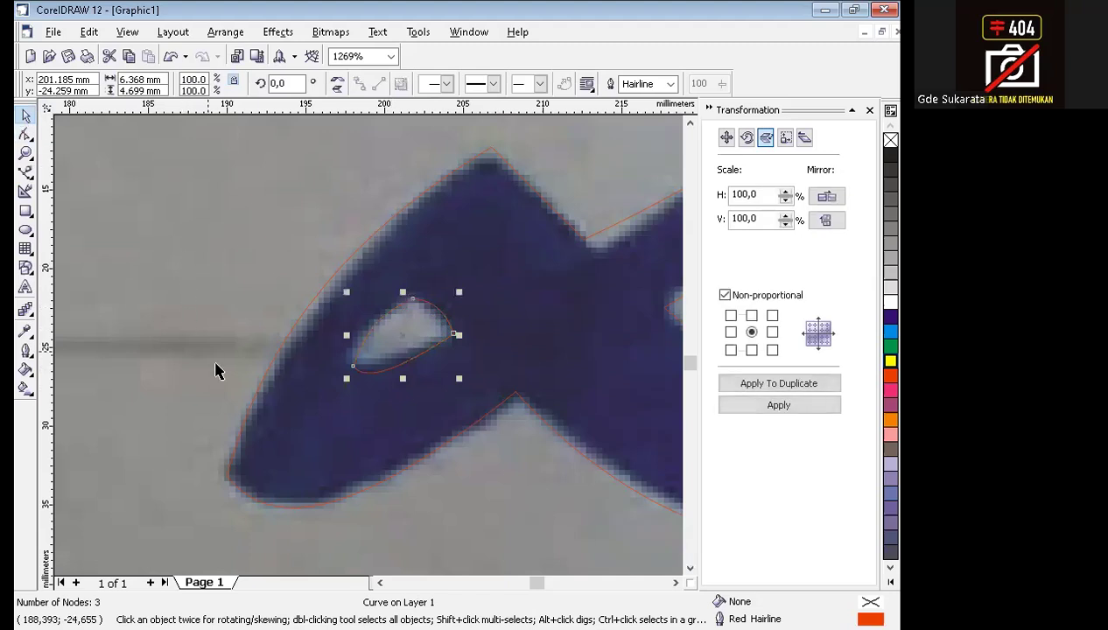
Combine the alpha-and-slash outline with its loop opening and fill the combined shape yellow.
scroll(241, 366, down, 4)
click(616, 313)
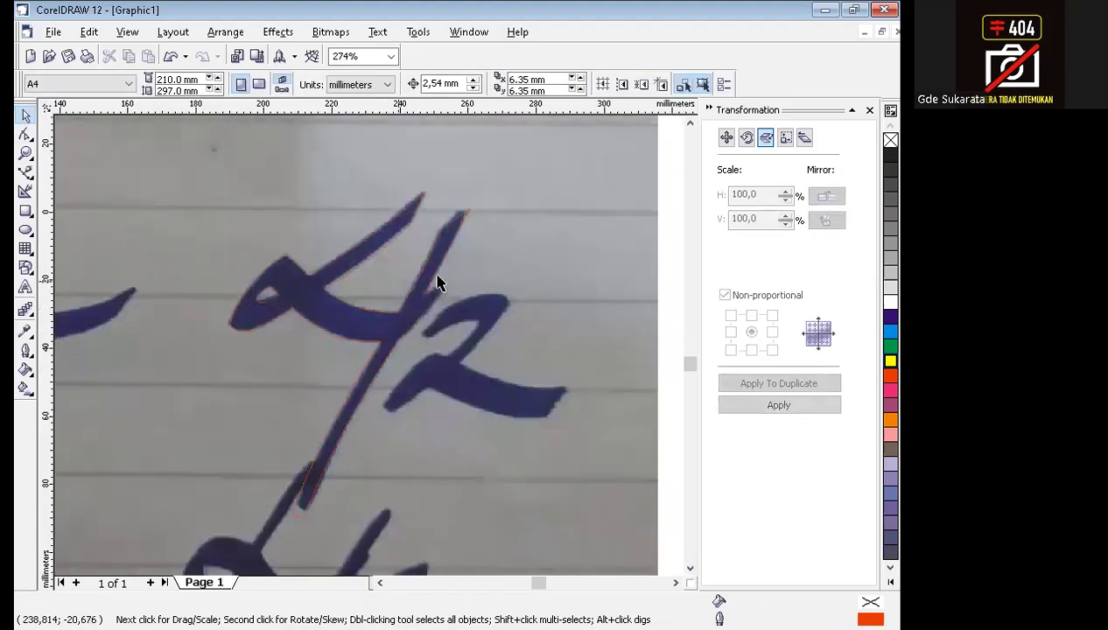
drag(158, 155, 524, 536)
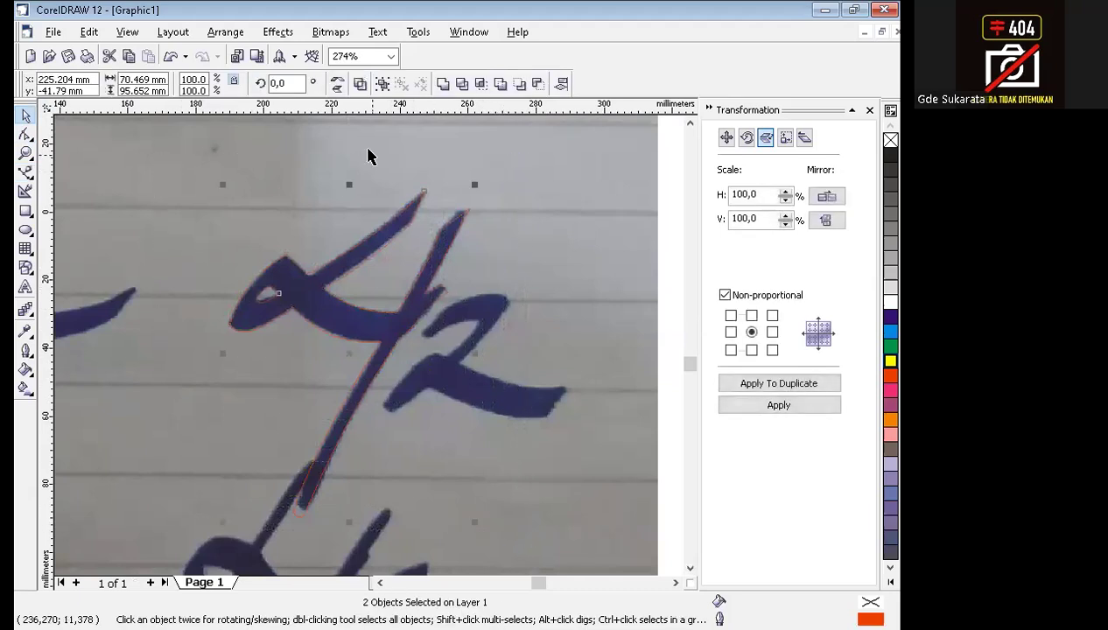
click(215, 35)
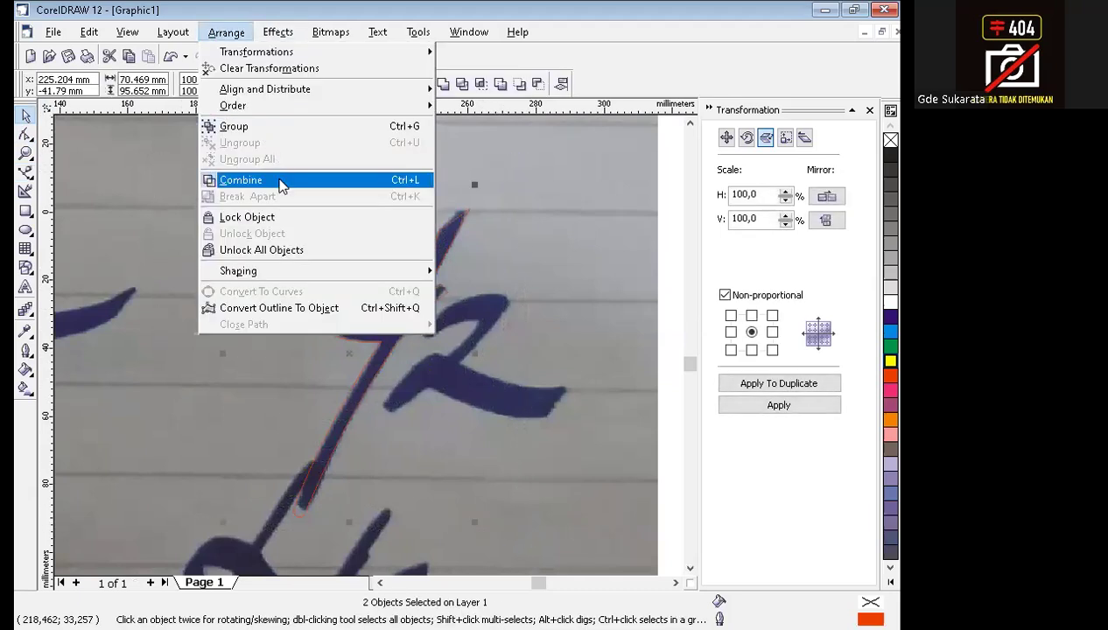
click(280, 184)
click(890, 361)
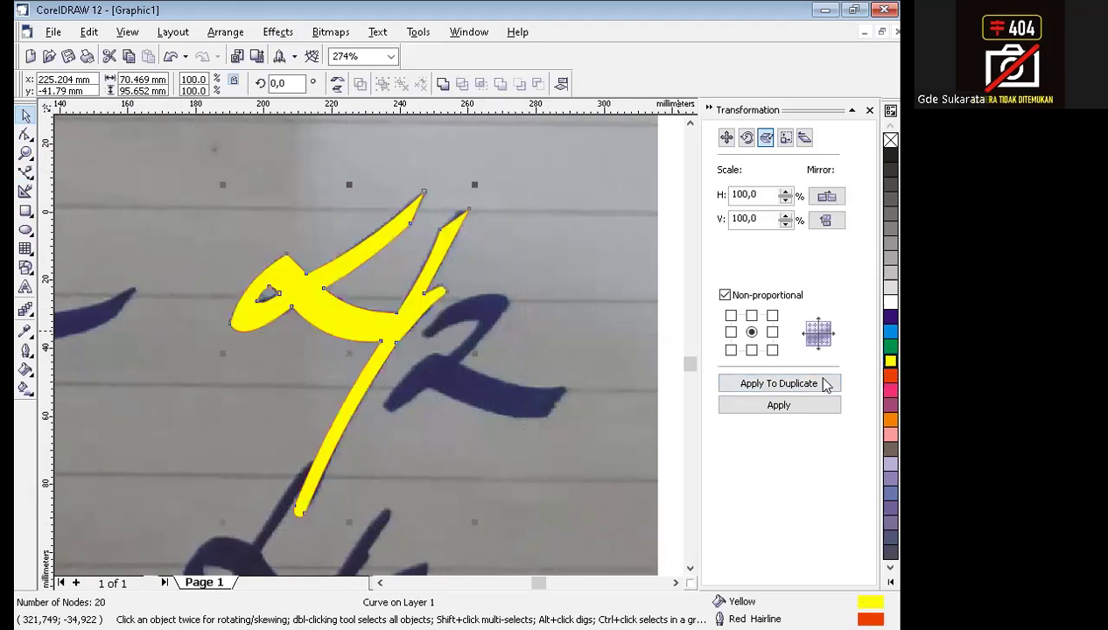
key(Escape)
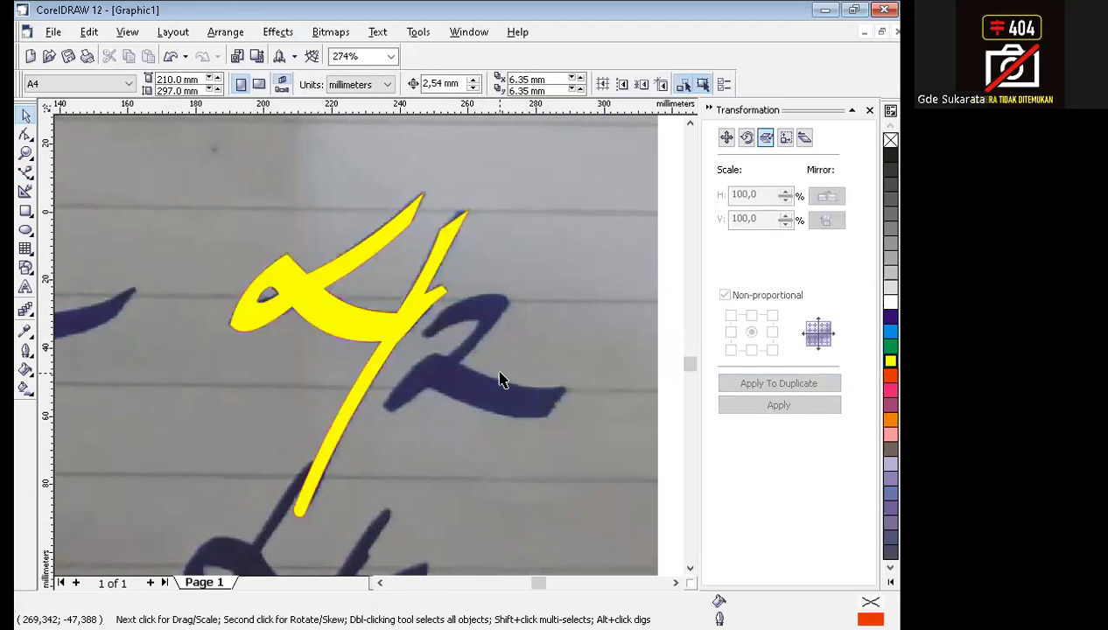
Move the yellow alpha-and-slash off the photo onto the blank area and place the yellow 2 against its slash.
key(F3)
drag(521, 282, 126, 361)
click(368, 421)
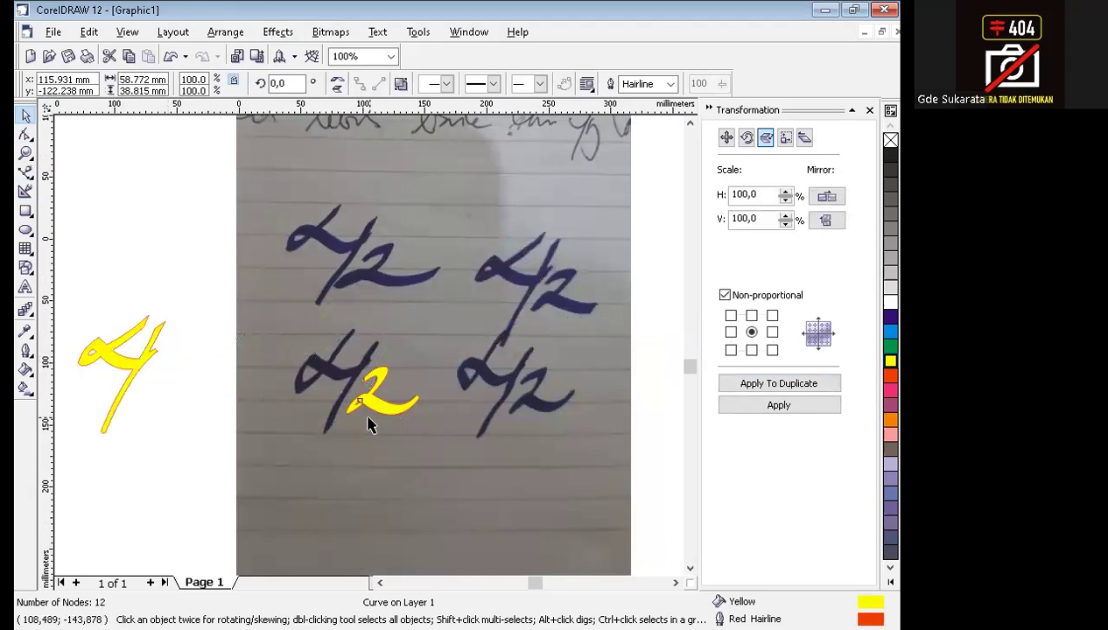
drag(371, 408, 155, 401)
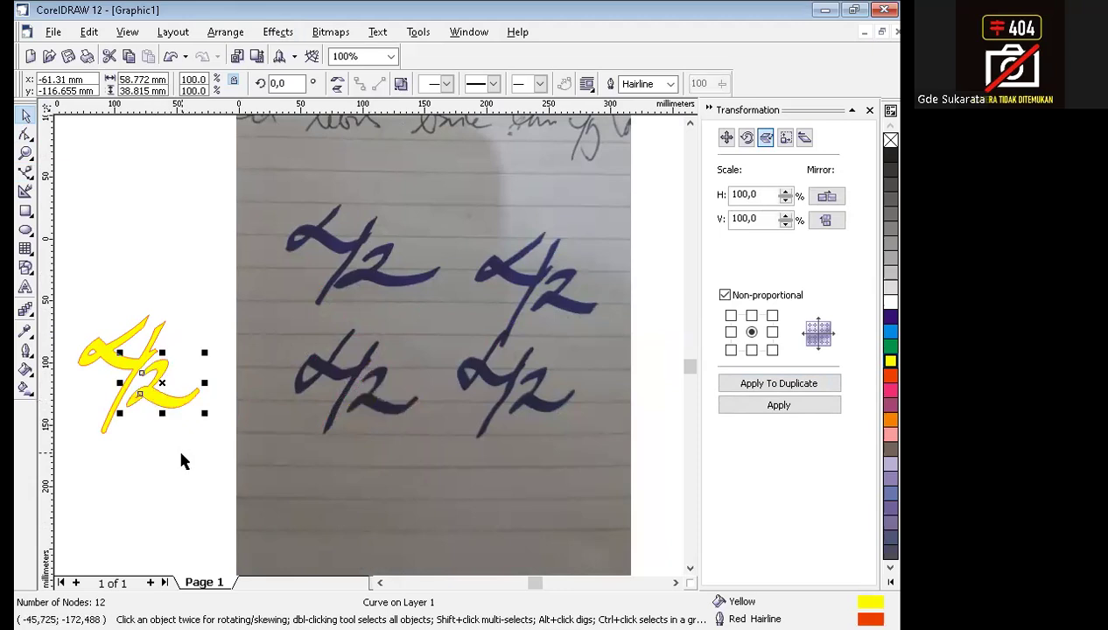
click(177, 444)
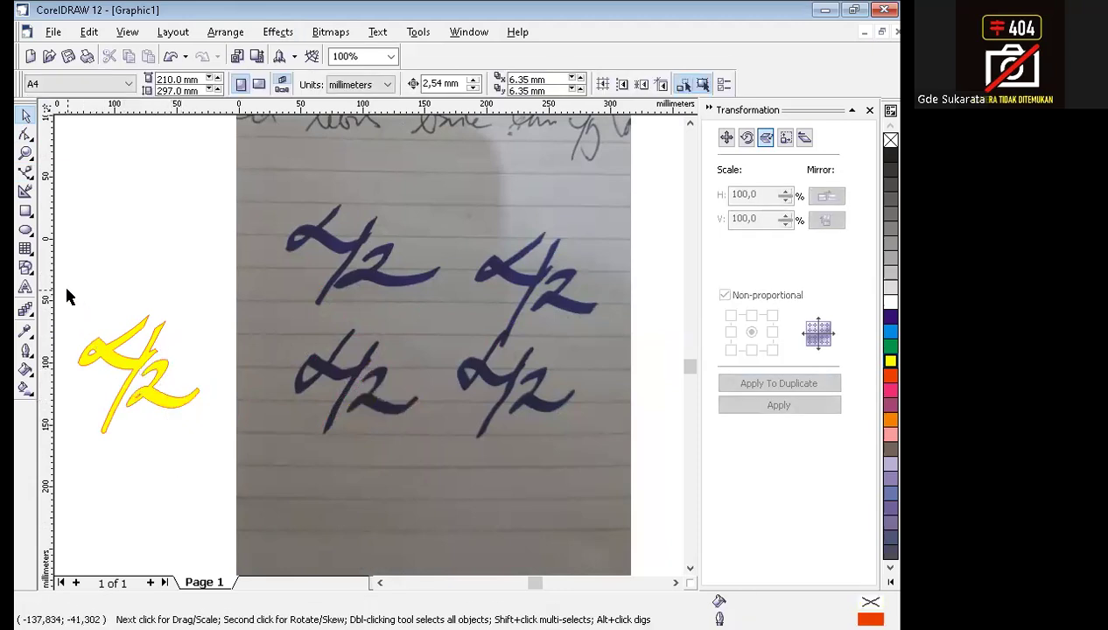
Combine the alpha-and-slash and the 2 into a single curve object.
drag(56, 285, 263, 503)
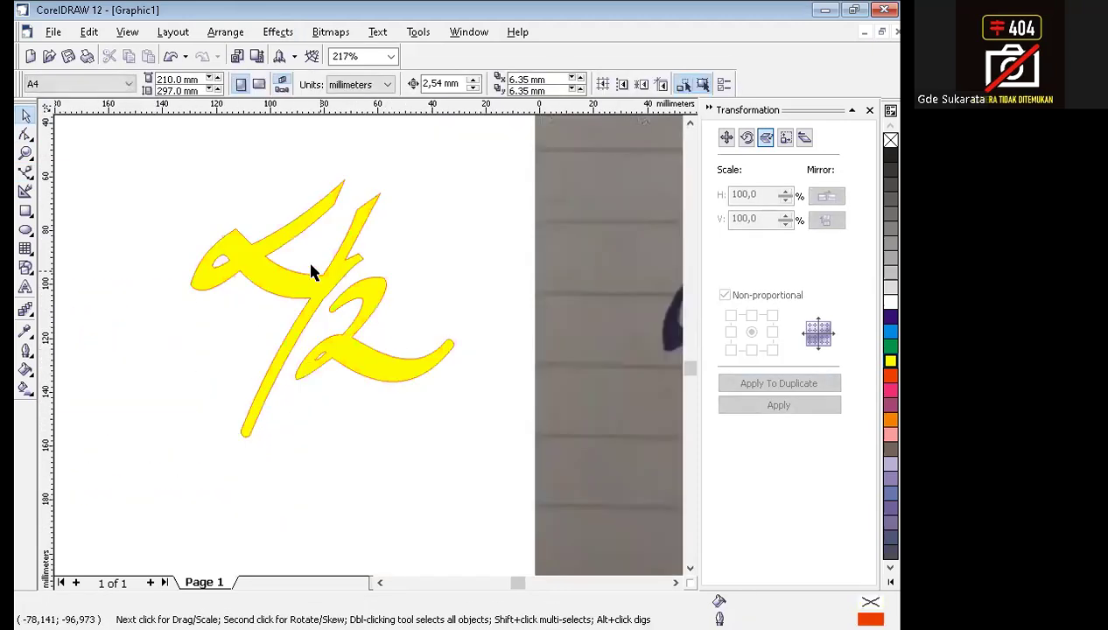
drag(133, 139, 492, 502)
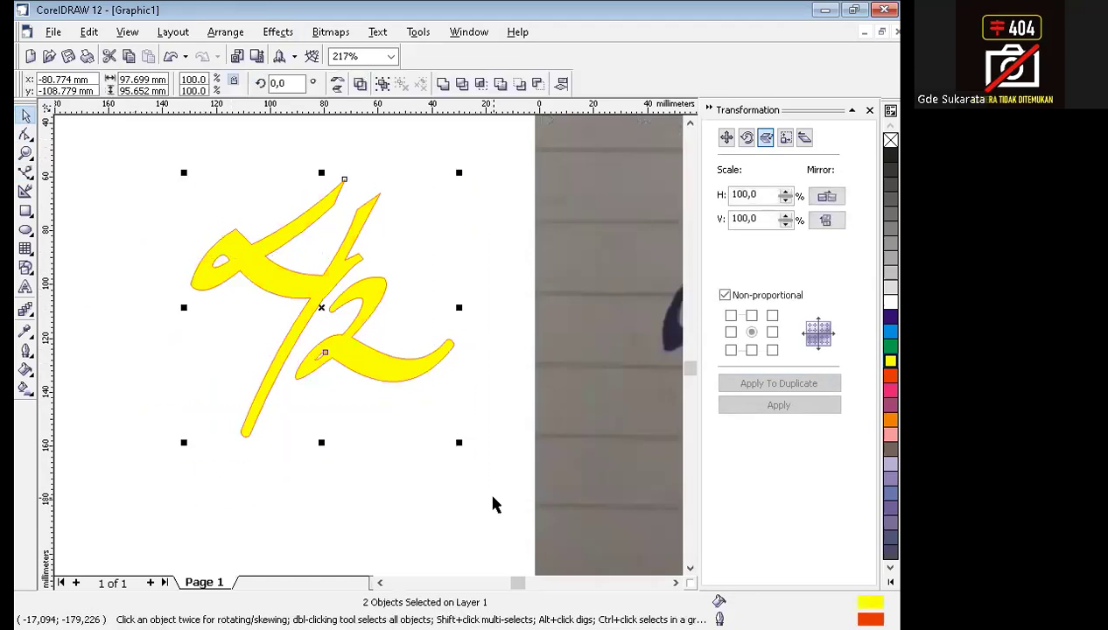
click(226, 34)
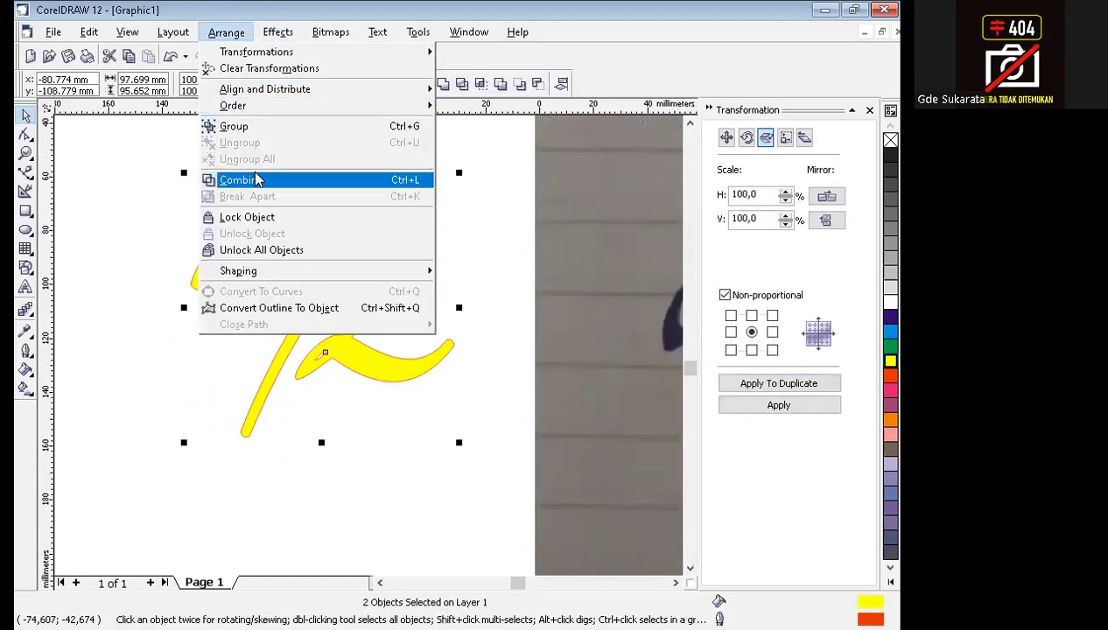
click(241, 180)
click(432, 259)
click(370, 288)
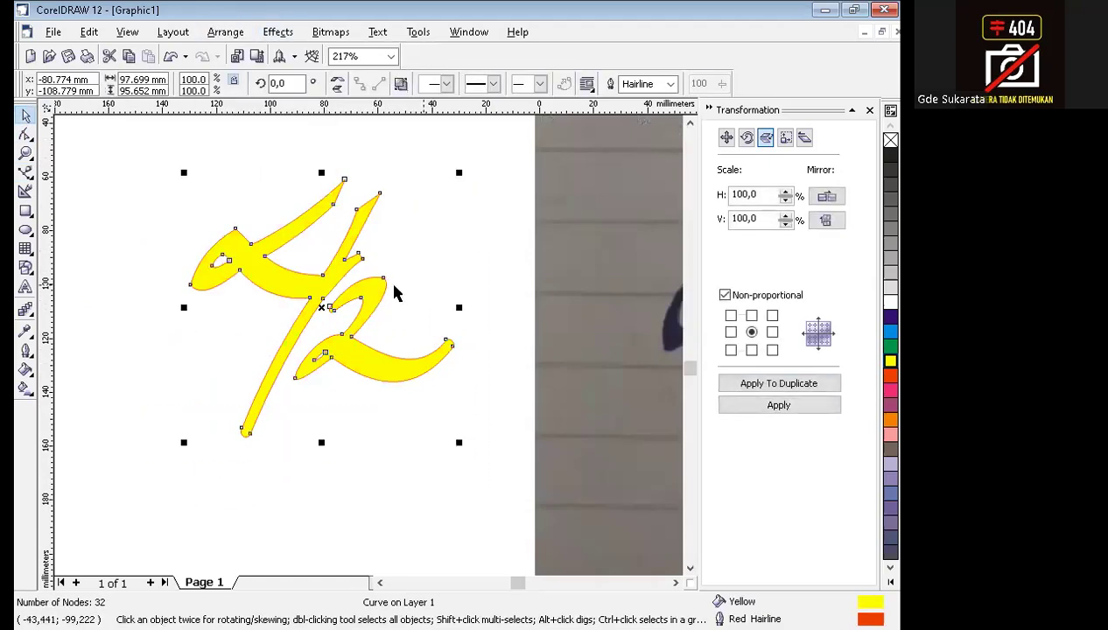
Fill the combined lettering with cyan and remove its red hairline outline.
click(890, 346)
click(894, 333)
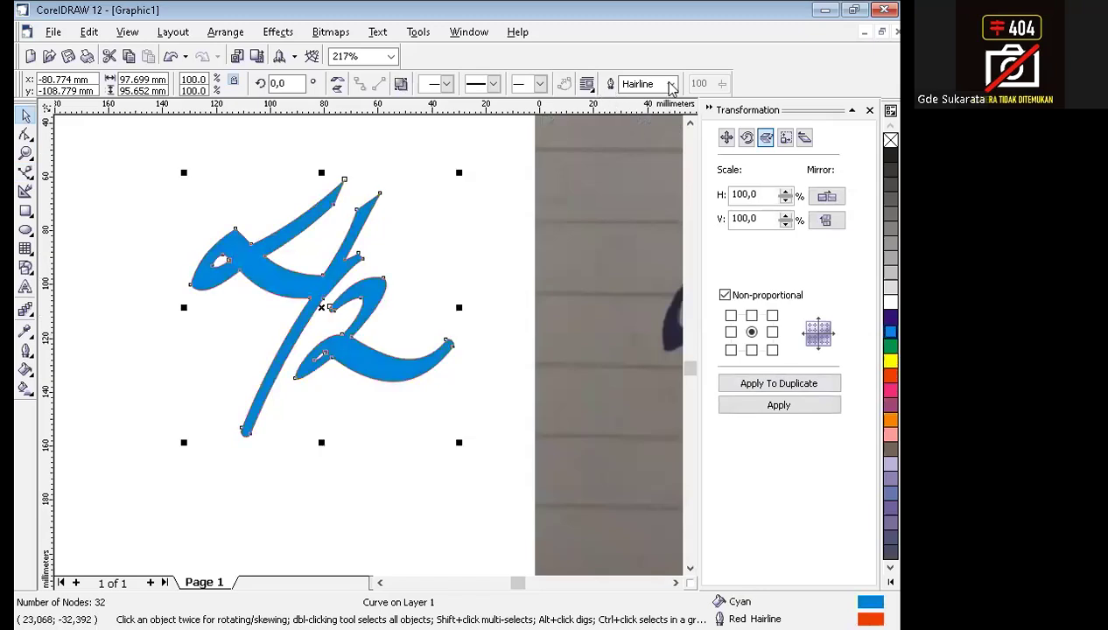
click(671, 85)
click(663, 102)
click(437, 417)
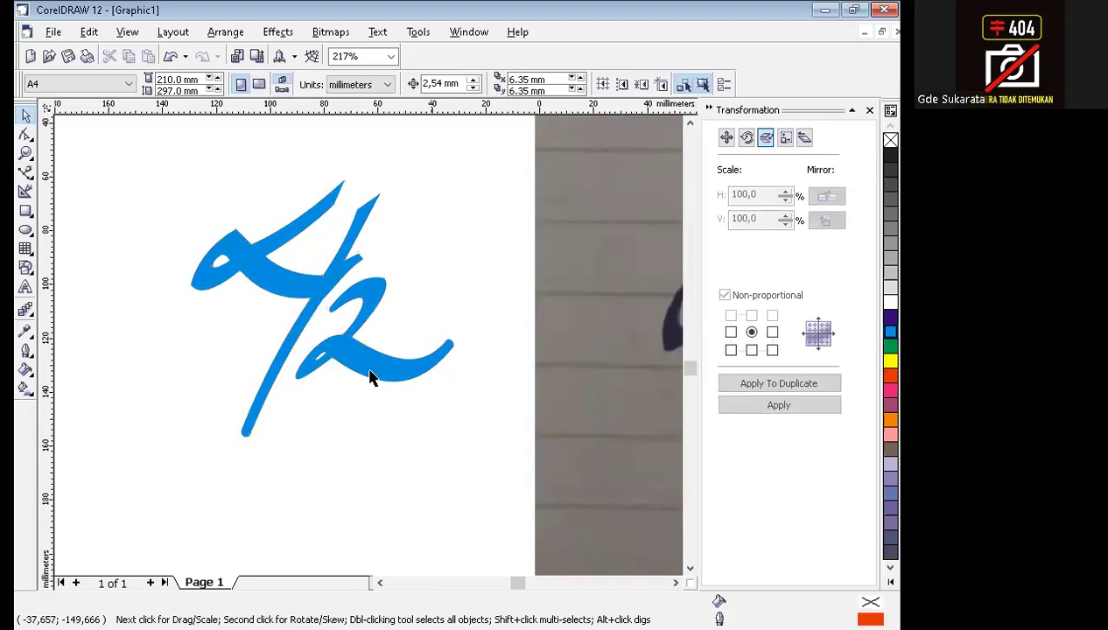